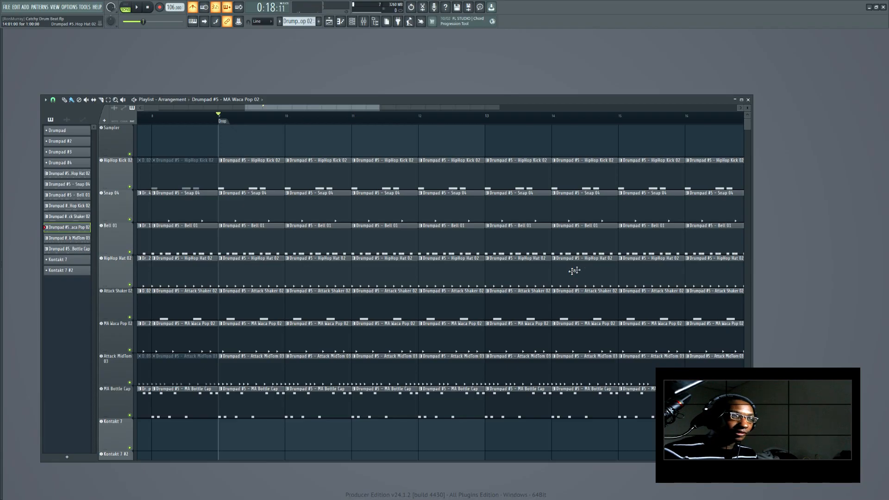
Open the channel rack and move it over the upper right area of the playlist
{"action": "left_click", "coordinate": [342, 25]}
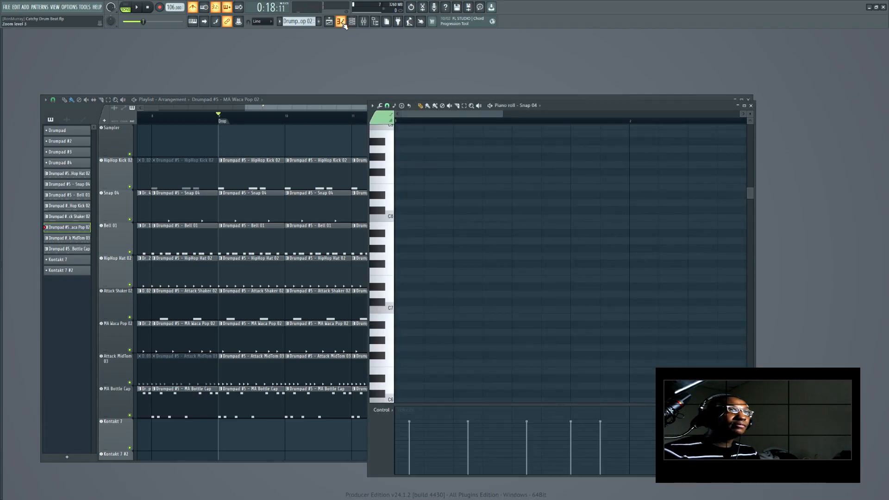
{"action": "left_click", "coordinate": [343, 23]}
{"action": "left_click", "coordinate": [352, 22]}
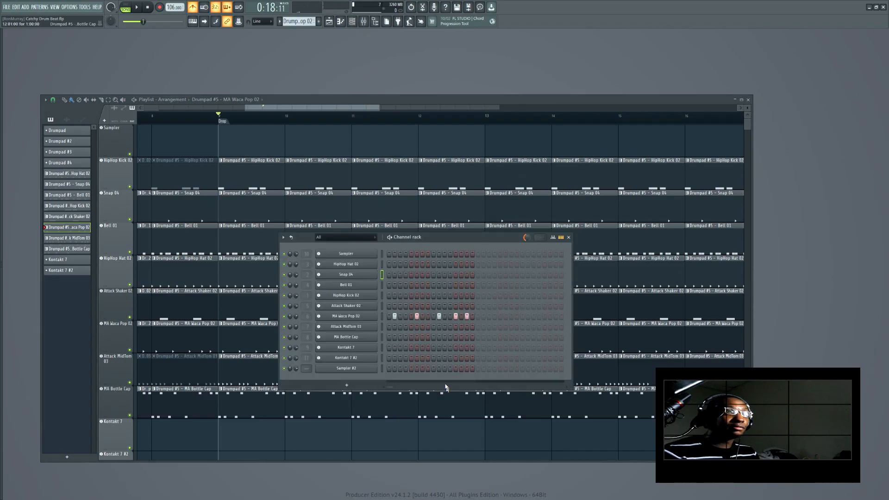
{"action": "left_click_drag", "start_coordinate": [458, 238], "coordinate": [614, 117]}
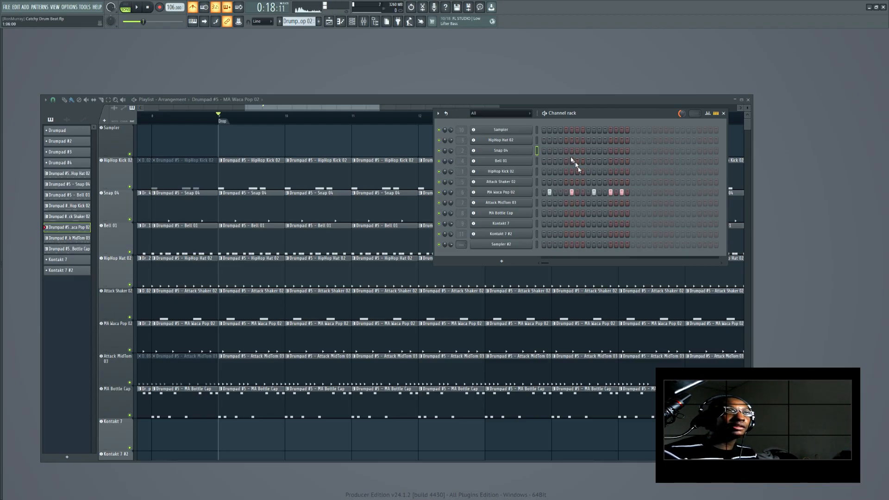
Resize the playlist window into a narrower panel so the channel rack sits beside it
{"action": "scroll", "coordinate": [306, 23], "scroll_direction": "down", "scroll_amount": 1}
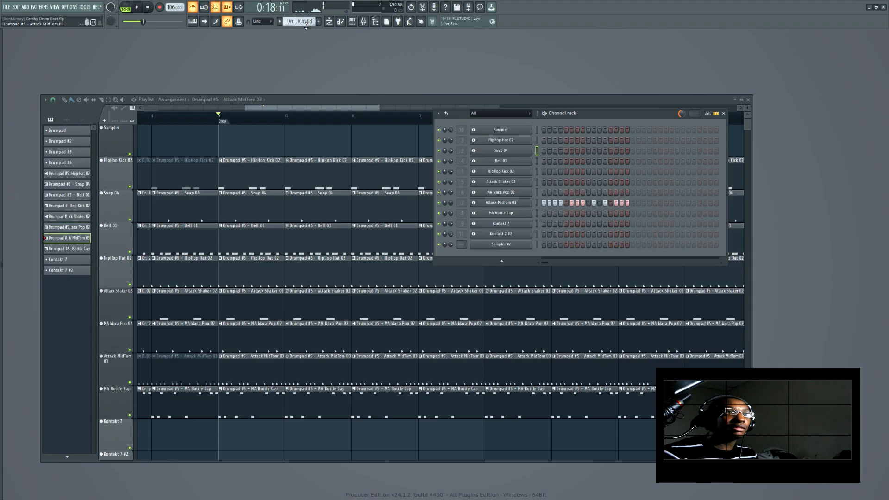
{"action": "left_click", "coordinate": [254, 171]}
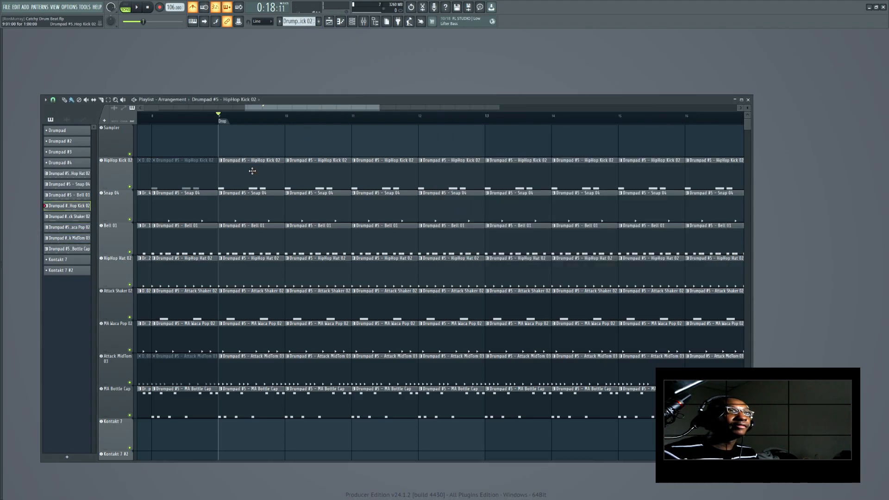
{"action": "left_click_drag", "start_coordinate": [727, 100], "coordinate": [599, 105]}
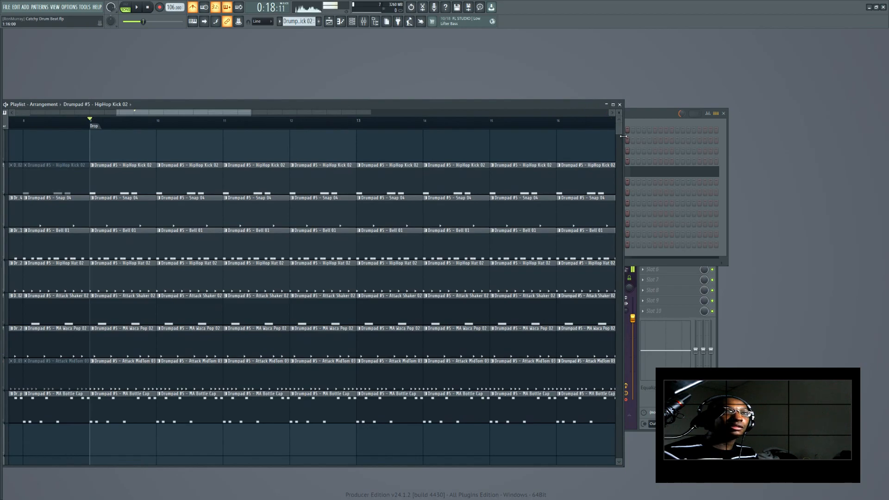
{"action": "left_click_drag", "start_coordinate": [624, 136], "coordinate": [568, 136]}
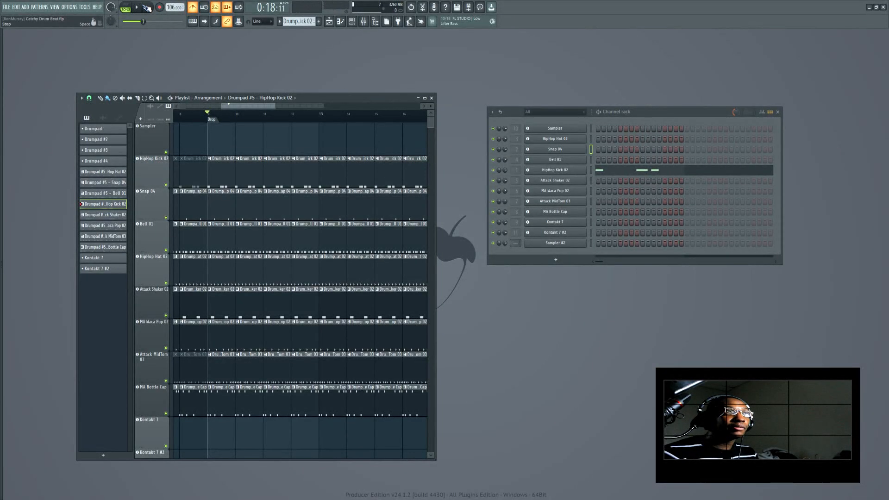
Play the arrangement from the start, toggle the metronome during playback, and stop
{"action": "left_click", "coordinate": [146, 7]}
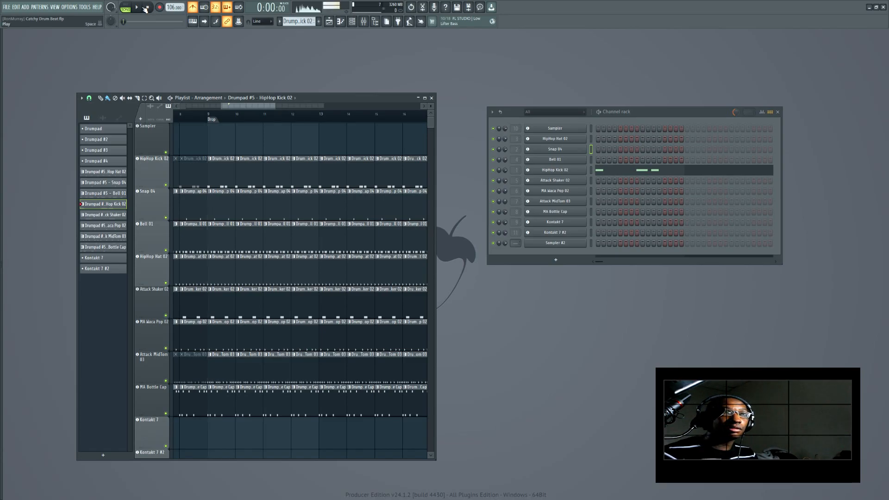
{"action": "left_click", "coordinate": [137, 7]}
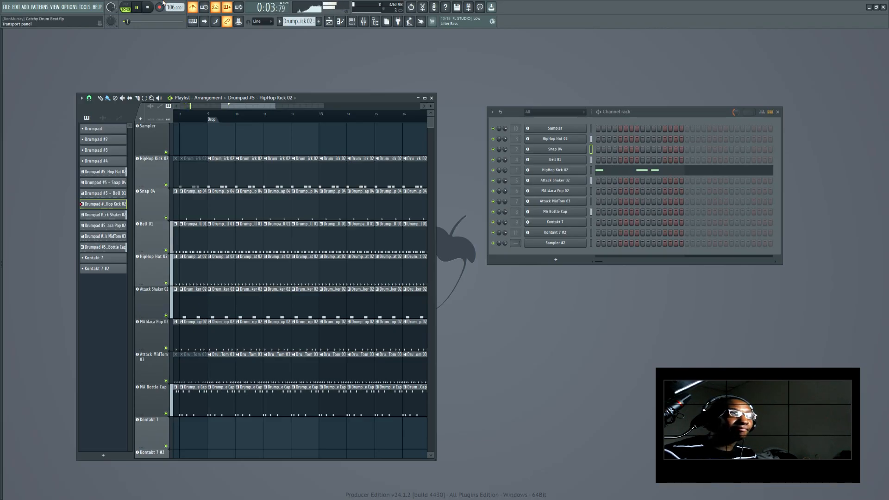
{"action": "left_click", "coordinate": [198, 11]}
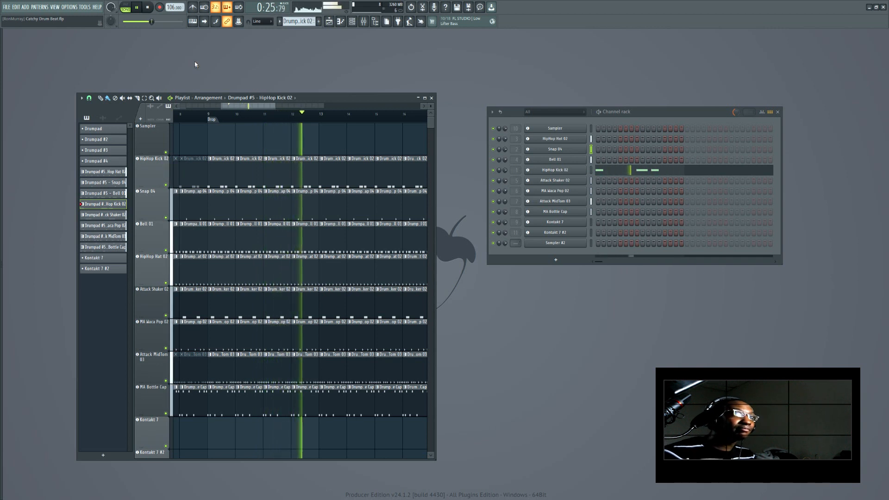
{"action": "key", "text": "space"}
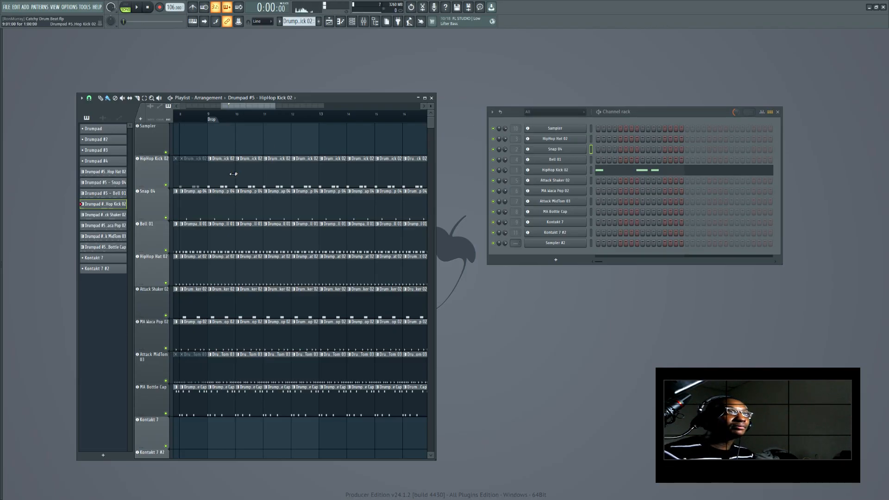
Open the HipHop Kick 02 piano roll and audition the soloed kick track from the Drop marker
{"action": "left_click", "coordinate": [636, 171]}
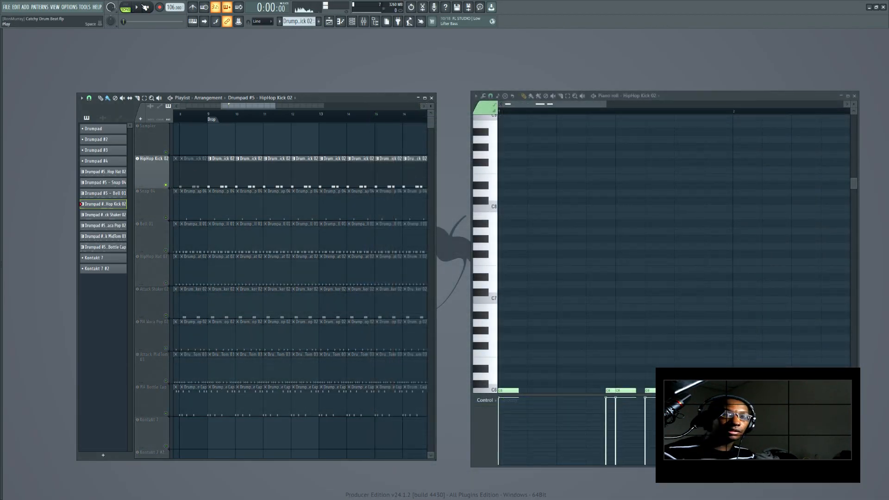
{"action": "left_click", "coordinate": [143, 5]}
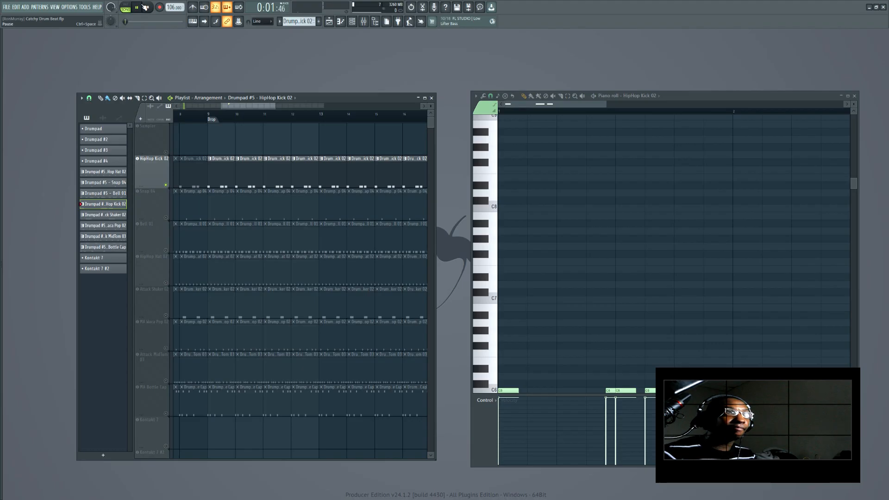
{"action": "left_click", "coordinate": [212, 119]}
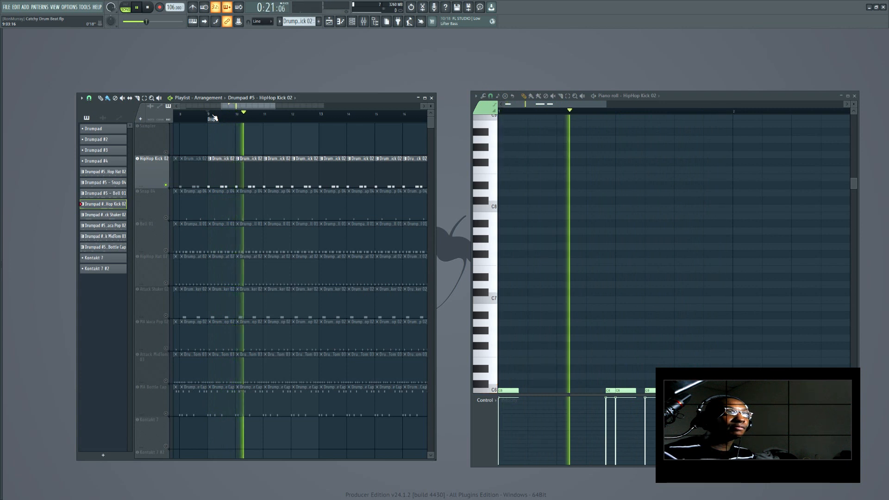
{"action": "key", "text": "space"}
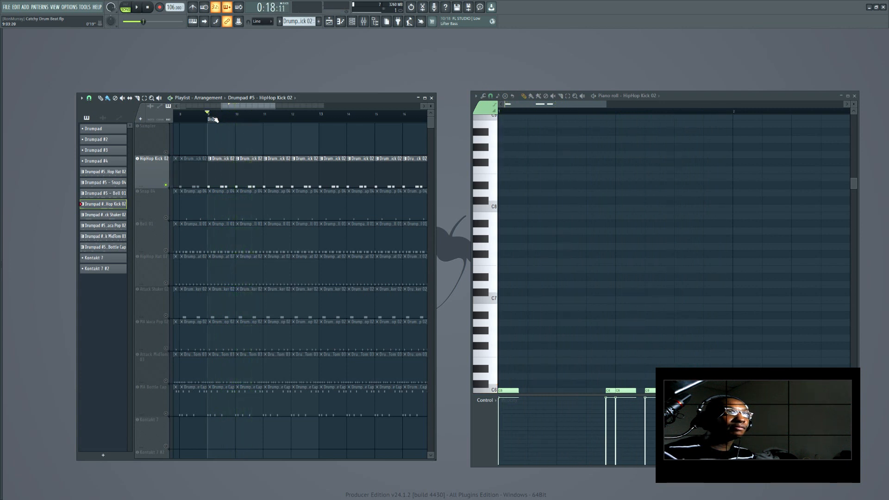
Solo and audition the Snap 04, Bell 01 and HipHop Hat 02 tracks one at a time
{"action": "left_click", "coordinate": [167, 218]}
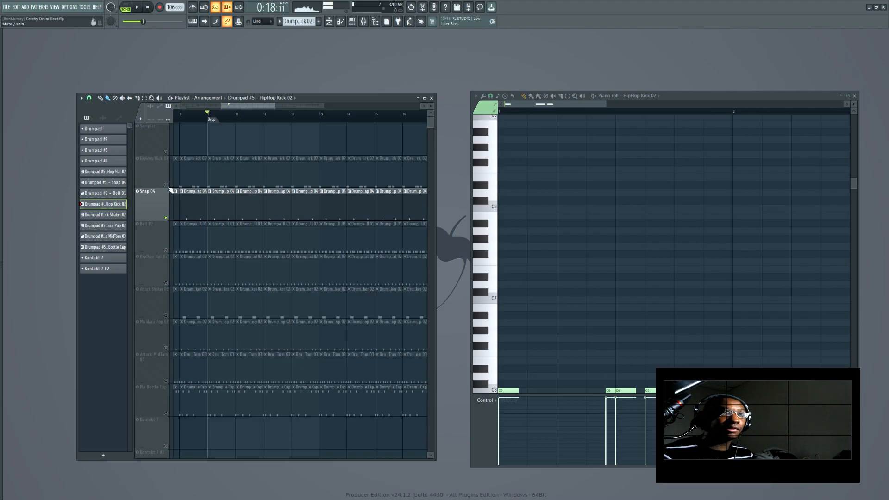
{"action": "key", "text": "space"}
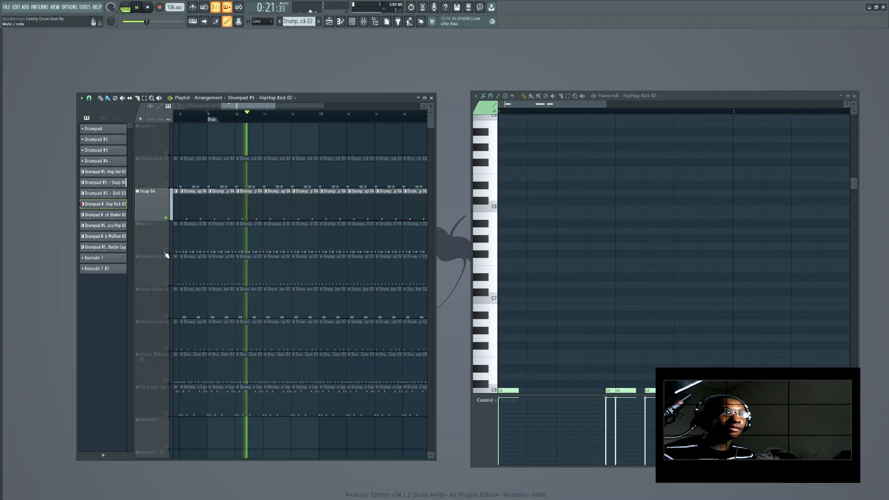
{"action": "left_click", "coordinate": [166, 253]}
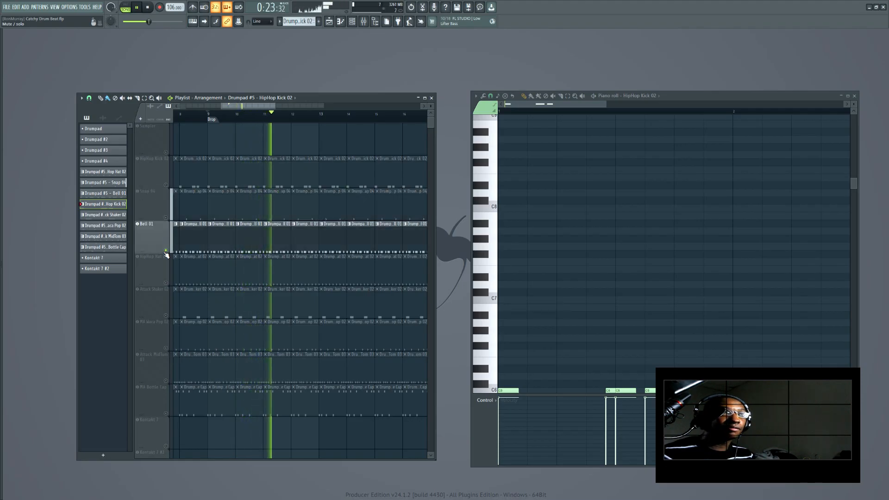
{"action": "left_click", "coordinate": [167, 284]}
{"action": "key", "text": "space"}
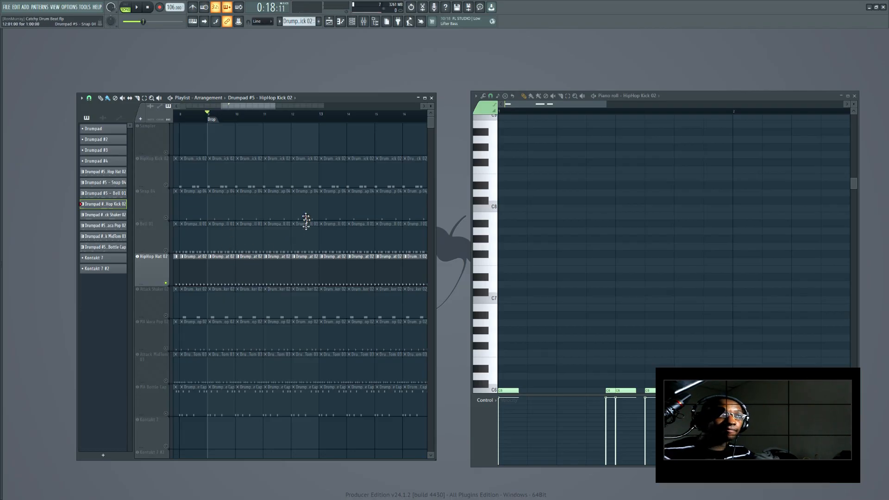
Solo Snap 04, add HipHop Hat 02 to it, and audition the two tracks together
{"action": "right_click", "coordinate": [167, 217]}
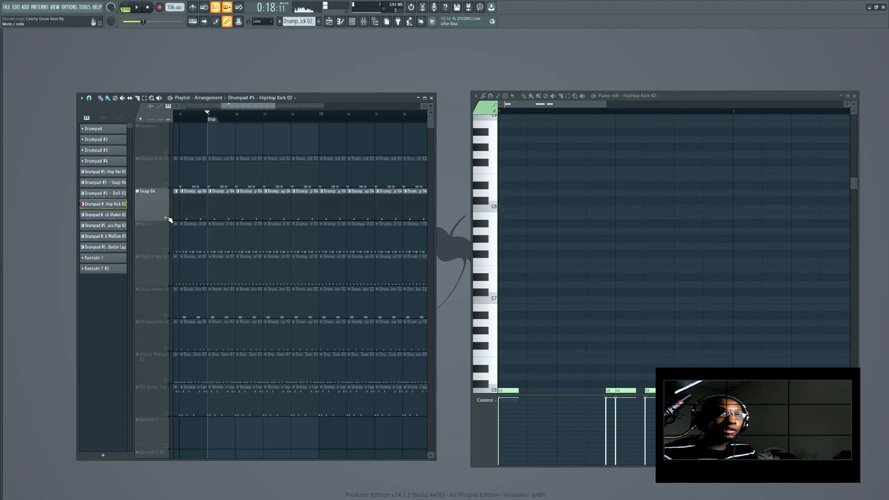
{"action": "key", "text": "space"}
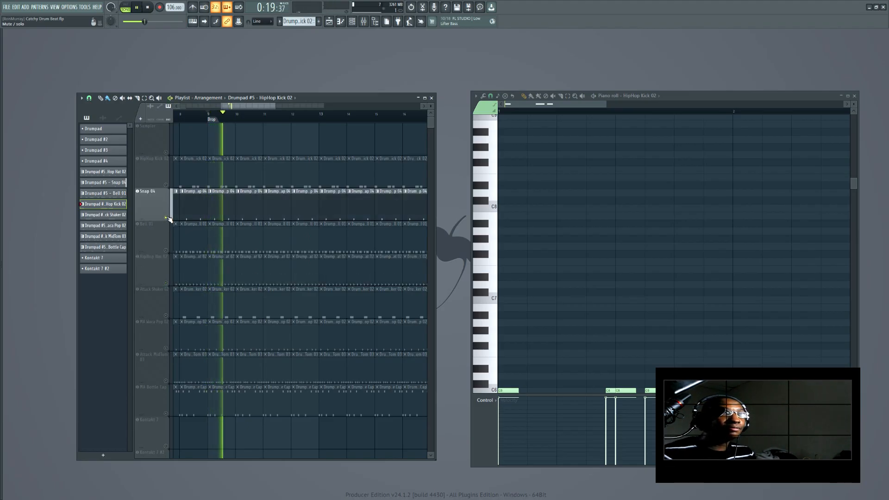
{"action": "key", "text": "space"}
{"action": "left_click", "coordinate": [167, 284]}
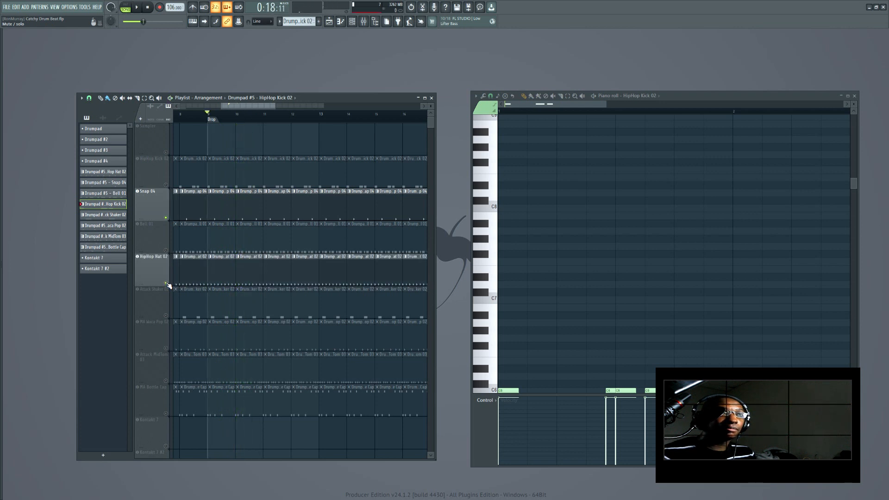
{"action": "key", "text": "space"}
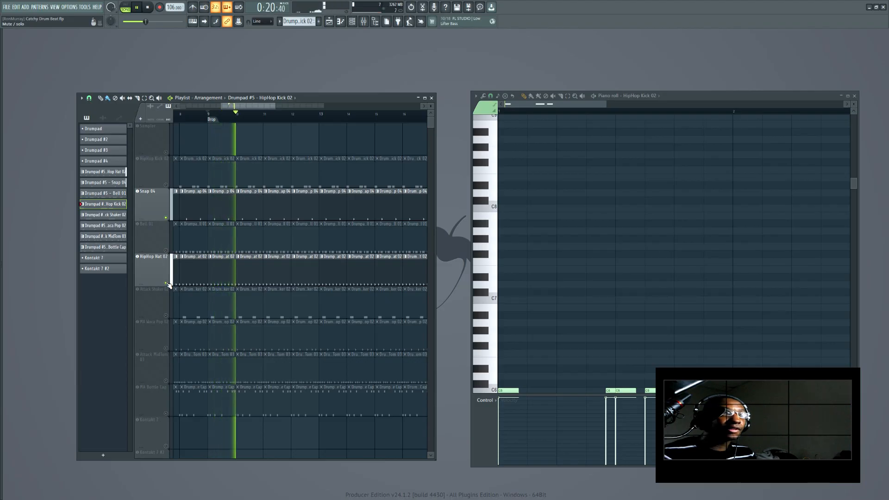
{"action": "key", "text": "space"}
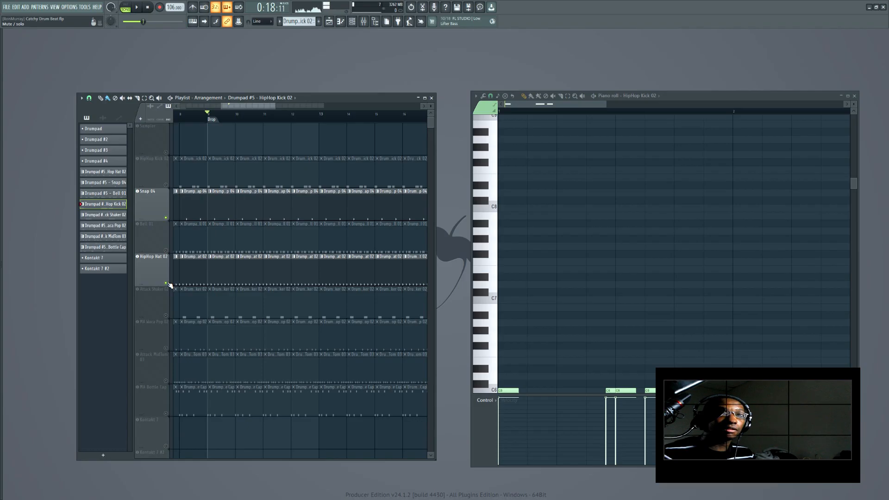
Solo the Attack Shaker 02 track and audition it
{"action": "left_click", "coordinate": [166, 316]}
{"action": "left_click", "coordinate": [166, 315], "text": "ctrl"}
{"action": "key", "text": "space"}
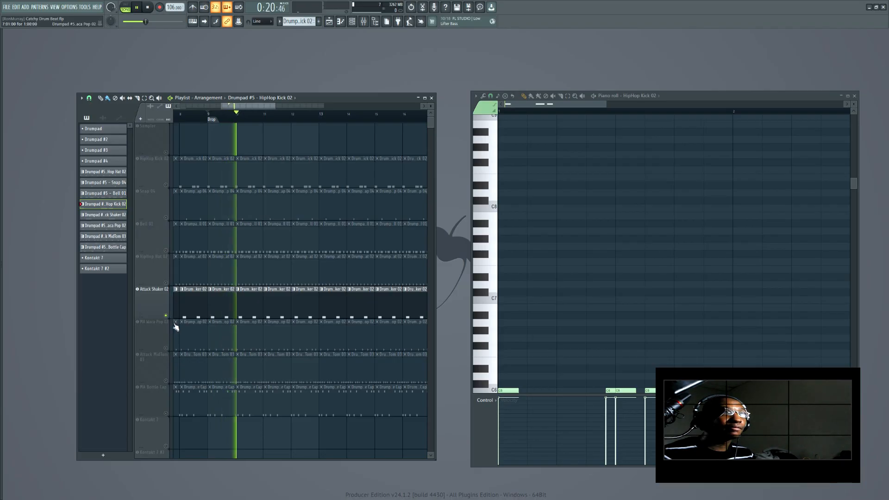
{"action": "key", "text": "space"}
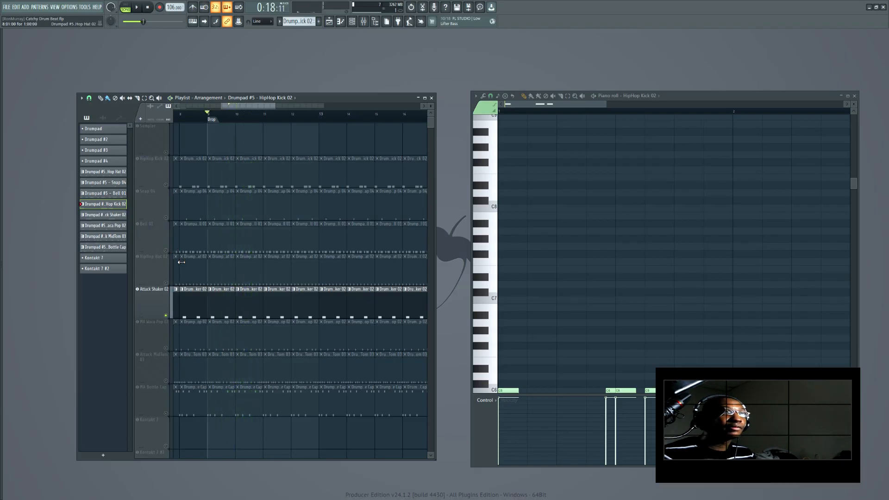
Unmute HipHop Hat 02 and Snap 04 alongside Attack Shaker 02 and audition the combination
{"action": "left_click", "coordinate": [166, 219]}
{"action": "left_click", "coordinate": [167, 219]}
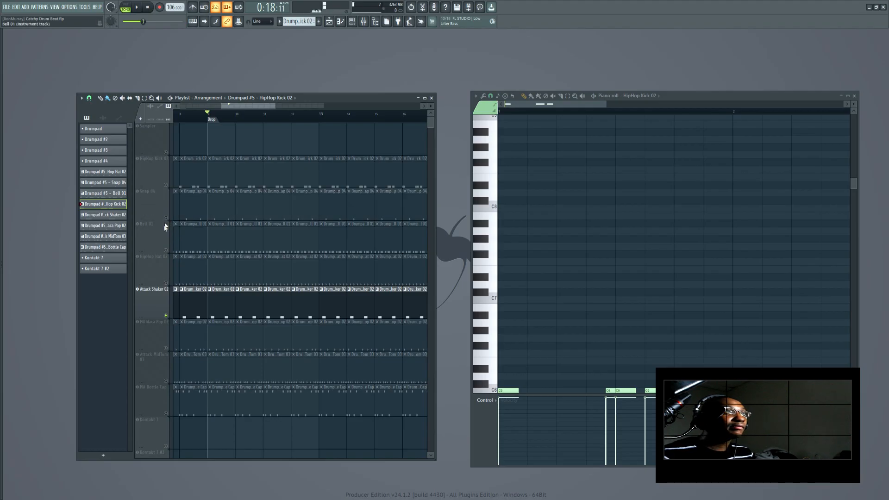
{"action": "left_click", "coordinate": [167, 284]}
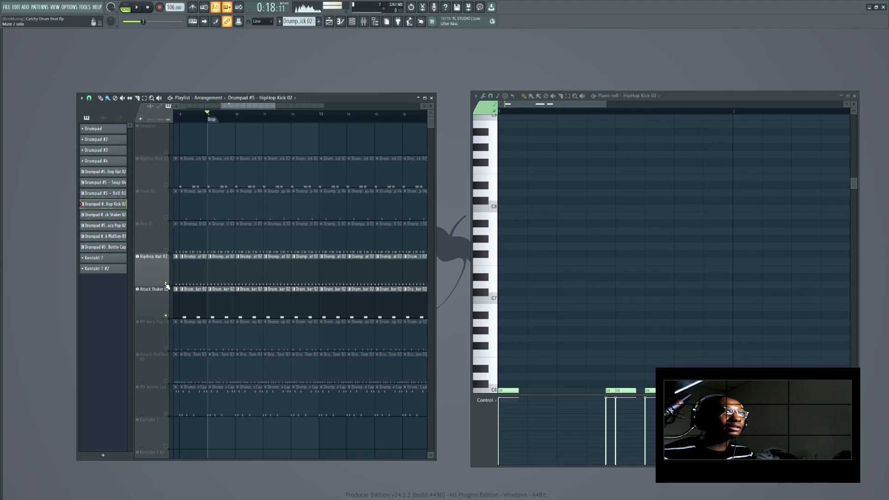
{"action": "left_click", "coordinate": [165, 217]}
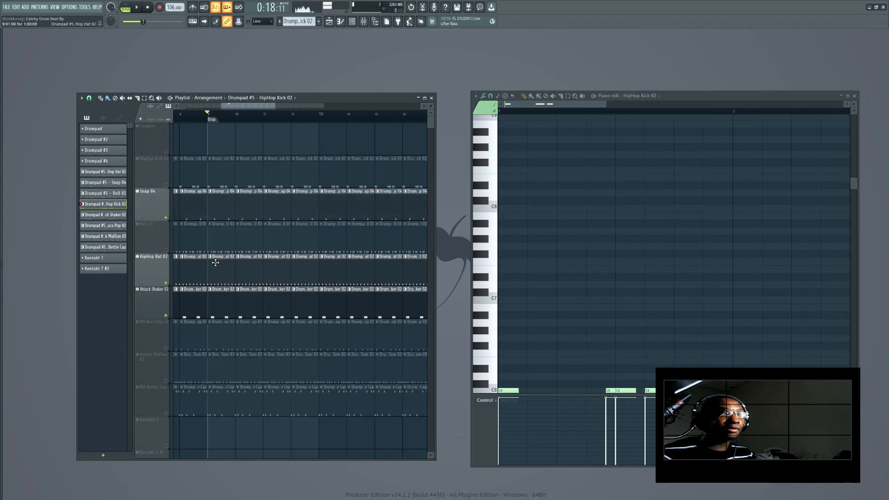
{"action": "key", "text": "space"}
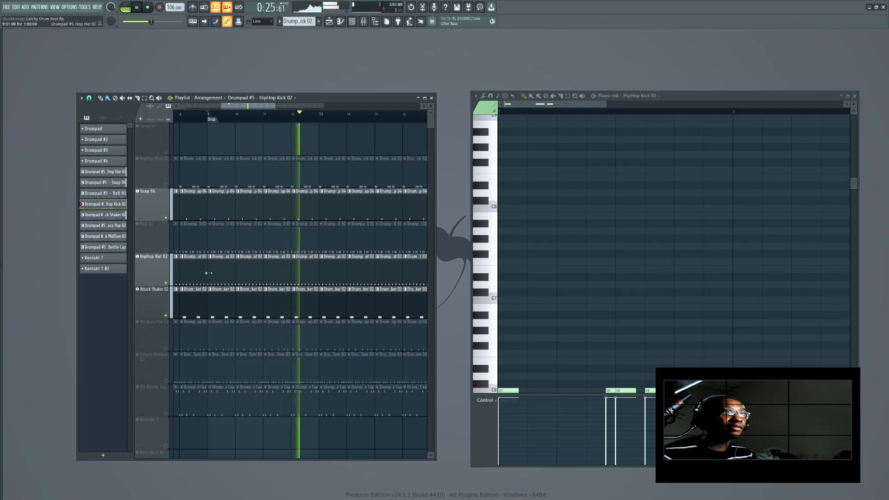
{"action": "key", "text": "space"}
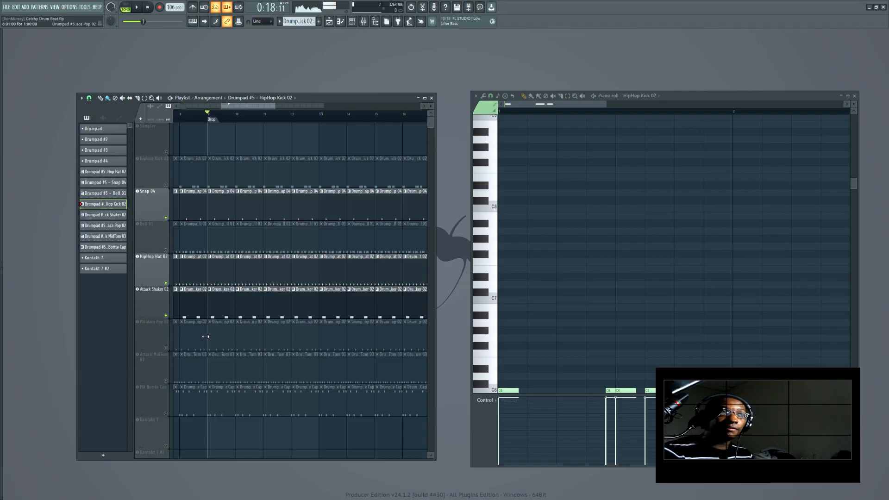
Add MA Waca Pop 02 to the playing drums, then solo it together with Snap 04
{"action": "left_click", "coordinate": [167, 350]}
{"action": "key", "text": "space"}
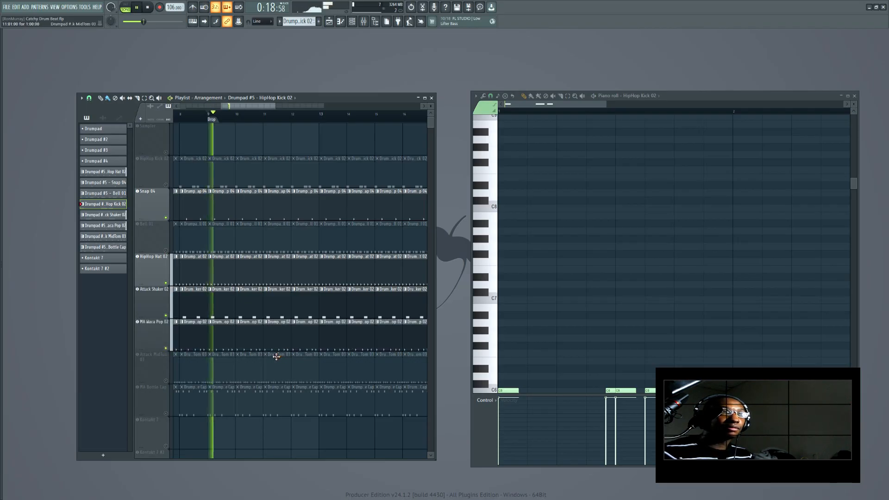
{"action": "right_click", "coordinate": [166, 349]}
{"action": "left_click", "coordinate": [166, 218]}
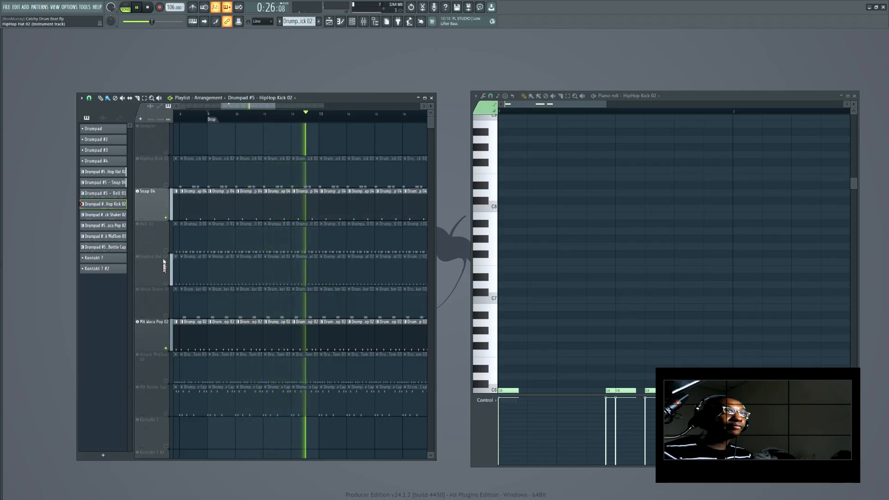
{"action": "key", "text": "space"}
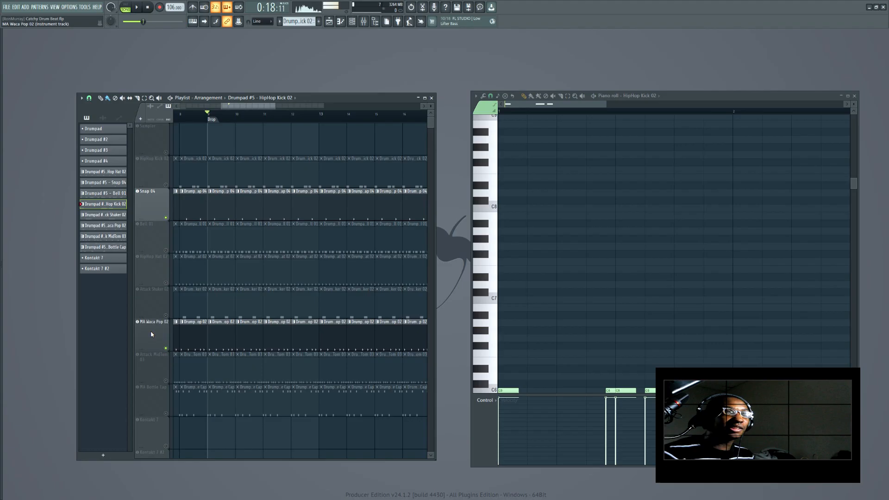
Unmute HipHop Hat 02 with Snap 04 and MA Waca Pop 02 and play them together
{"action": "left_click", "coordinate": [166, 283]}
{"action": "key", "text": "space"}
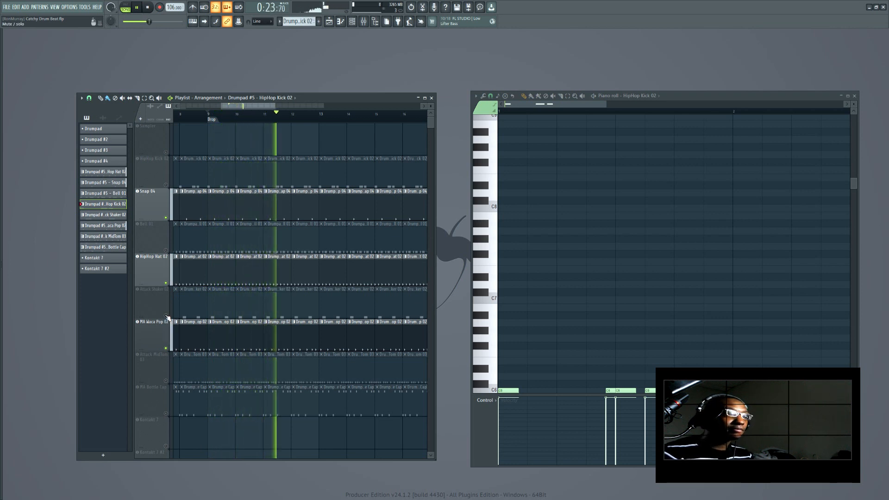
Open the MA Waca Pop 02 pattern in the piano roll and unmute Attack Shaker 02, then start playback
{"action": "key", "text": "space"}
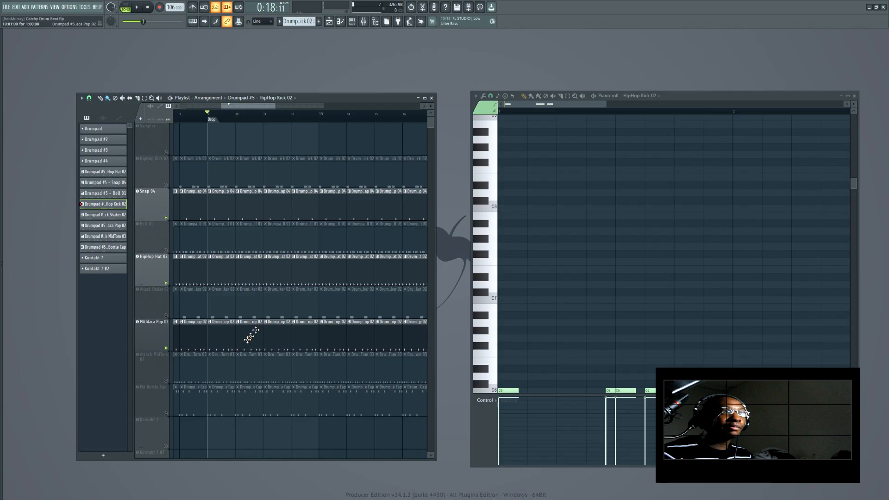
{"action": "left_click", "coordinate": [221, 340]}
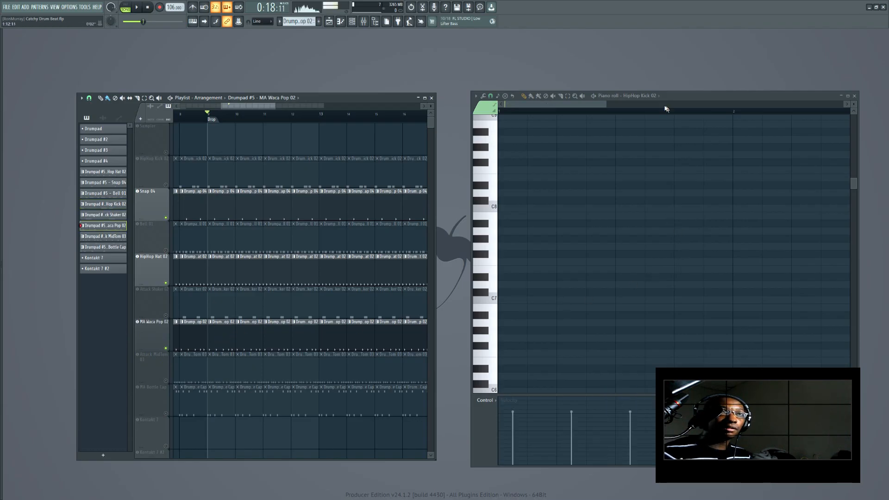
{"action": "scroll", "coordinate": [652, 100], "scroll_direction": "down", "scroll_amount": 5}
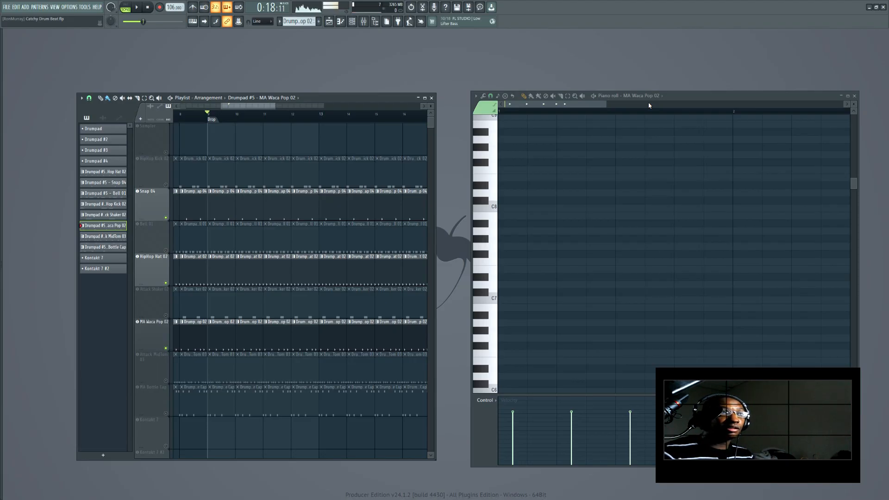
{"action": "left_click", "coordinate": [166, 316]}
{"action": "key", "text": "space"}
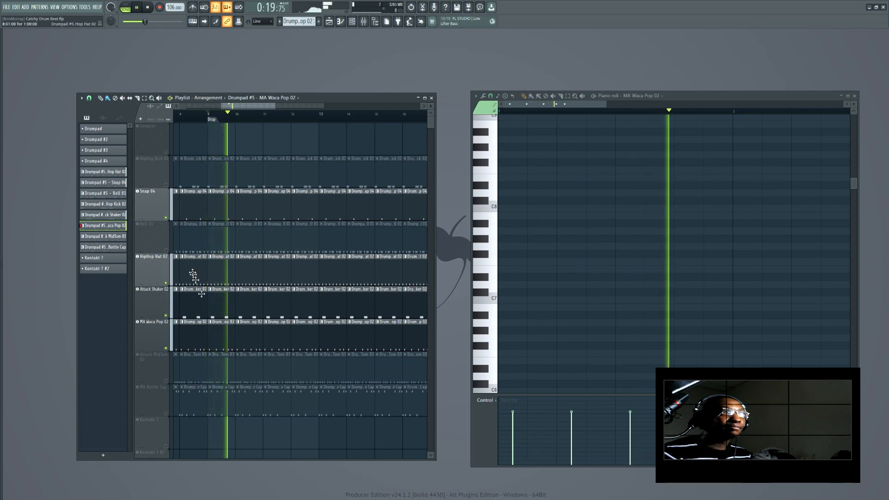
Unmute Bell 01, then solo it and audition it alone
{"action": "left_click", "coordinate": [166, 251]}
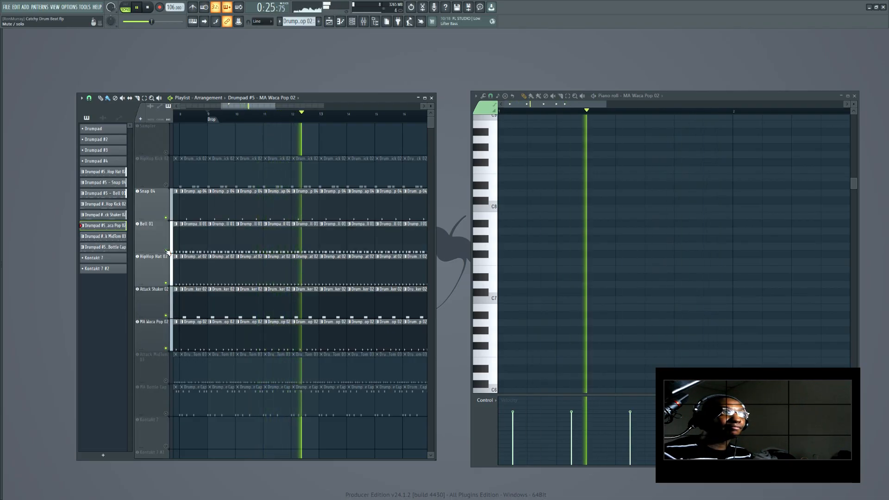
{"action": "right_click", "coordinate": [166, 250]}
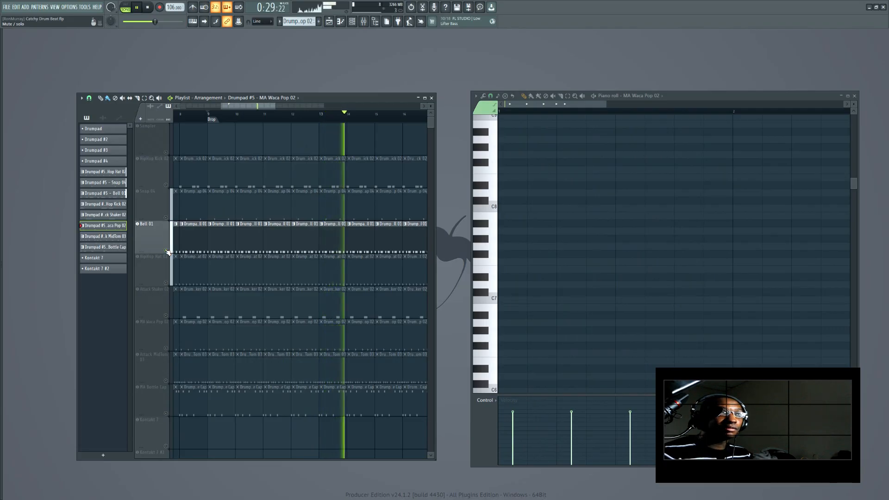
{"action": "key", "text": "space"}
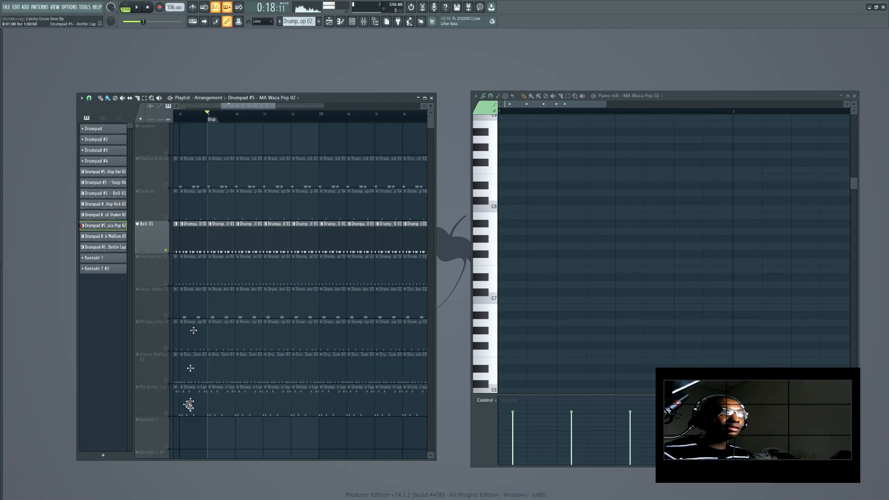
Unmute MA Waca Pop 02 and HipHop Kick 02 alongside Bell 01 and audition the combination
{"action": "left_click", "coordinate": [166, 349]}
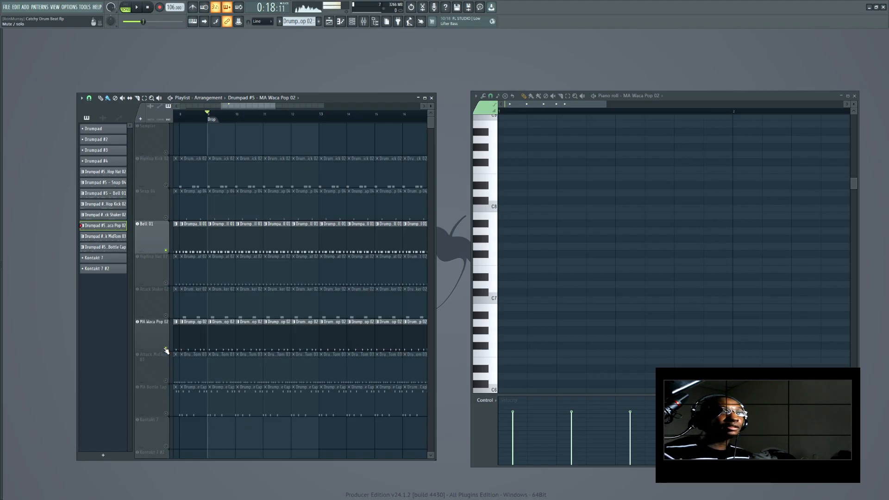
{"action": "key", "text": "space"}
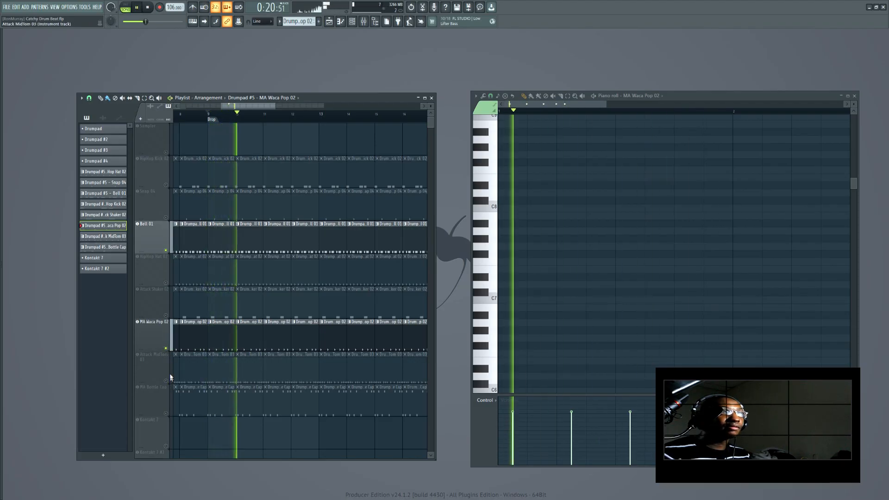
{"action": "left_click", "coordinate": [166, 185]}
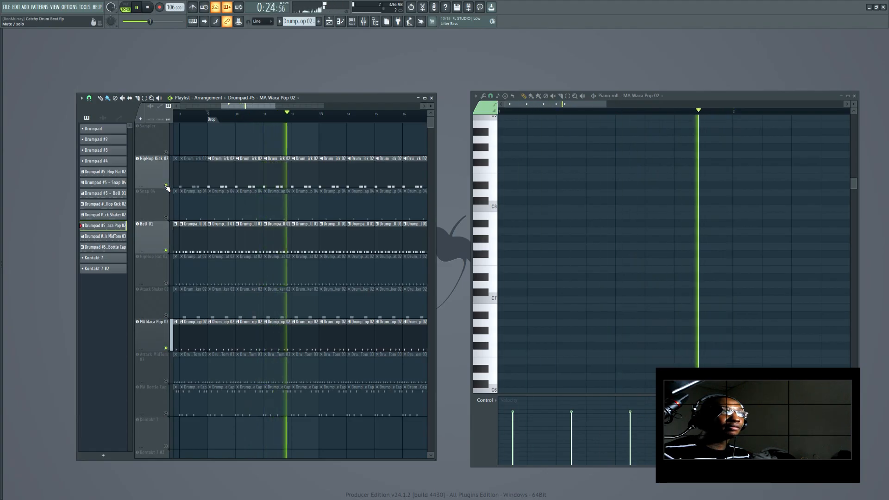
{"action": "key", "text": "space"}
Unmute Attack MidTom 03 and audition it with the other active drums
{"action": "left_click", "coordinate": [167, 381]}
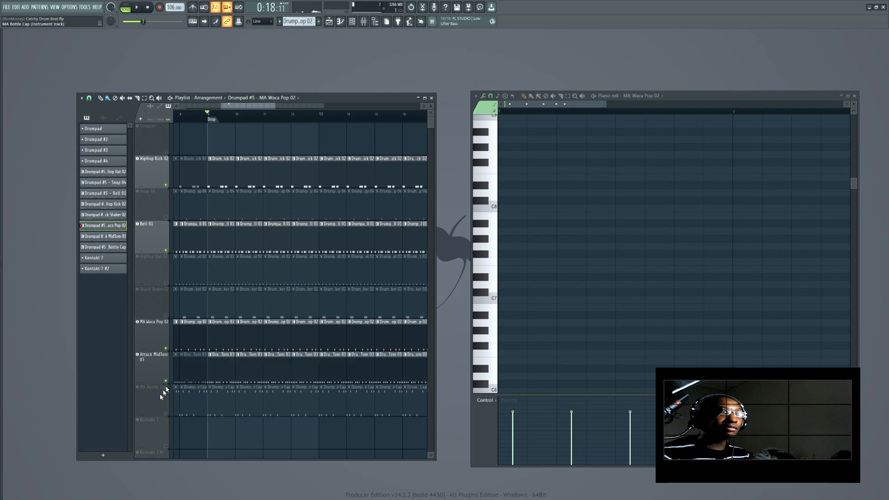
{"action": "key", "text": "space"}
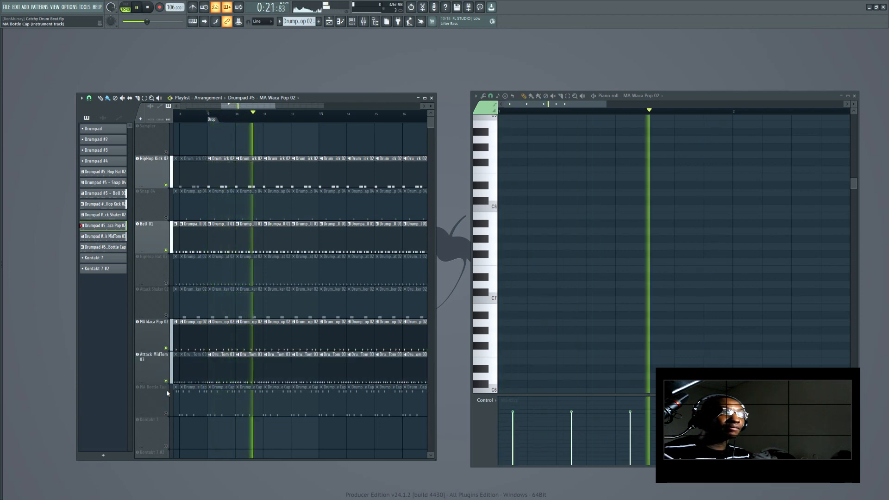
{"action": "key", "text": "space"}
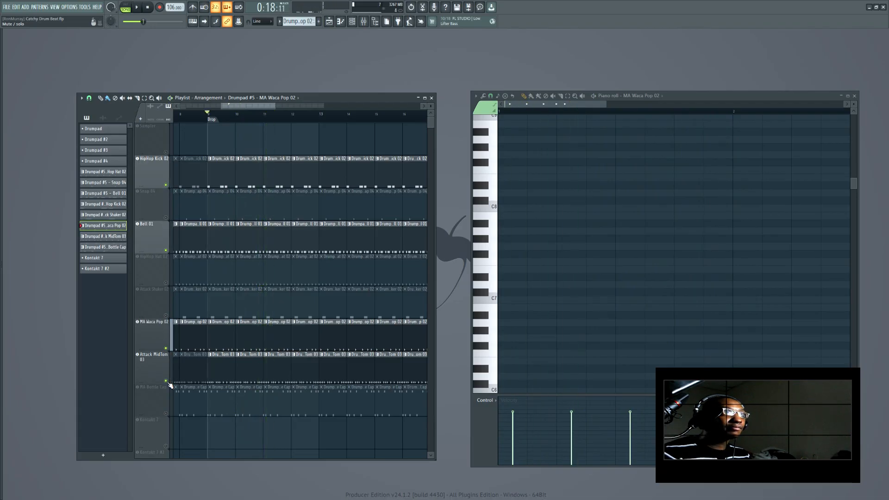
Solo Attack MidTom 03, add Snap 04 to it and audition the pair
{"action": "right_click", "coordinate": [167, 381]}
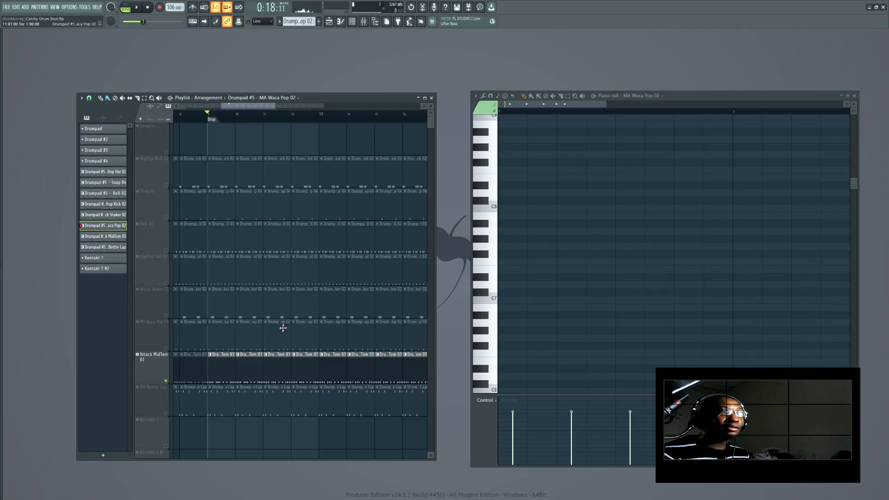
{"action": "left_click", "coordinate": [167, 218]}
{"action": "key", "text": "space"}
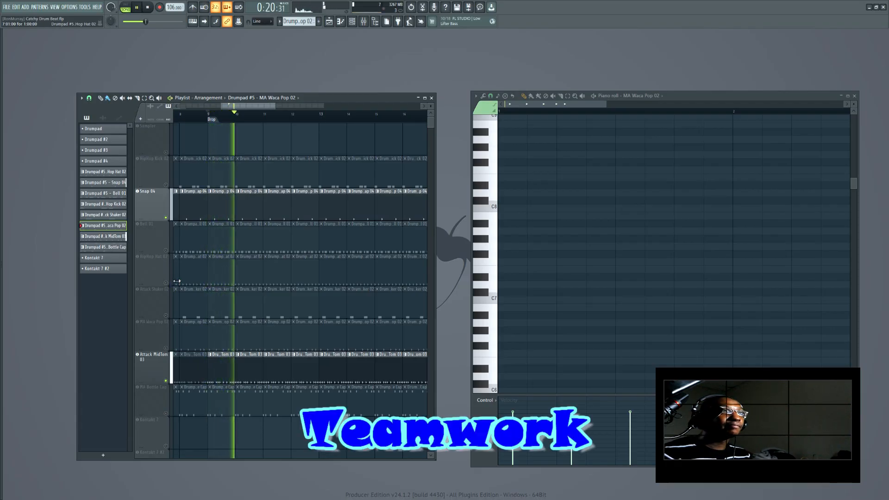
{"action": "key", "text": "space"}
Solo MA Bottle Cap and audition it alone
{"action": "right_click", "coordinate": [166, 413]}
{"action": "key", "text": "space"}
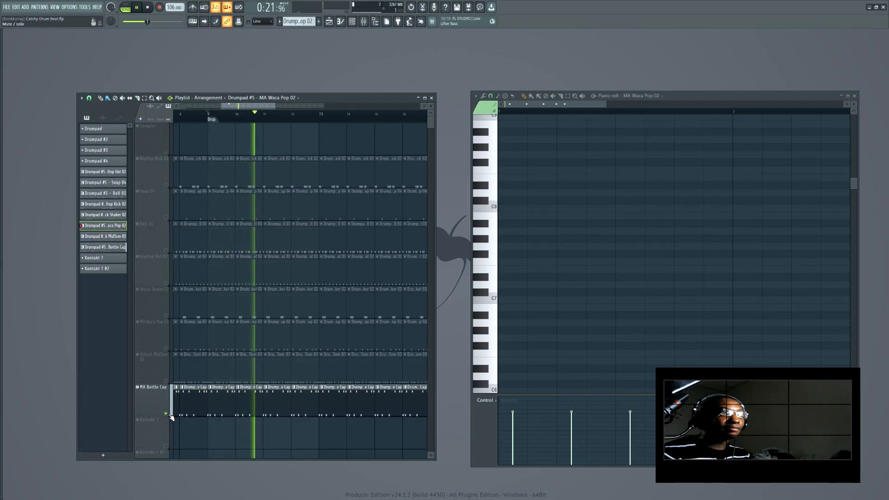
{"action": "key", "text": "space"}
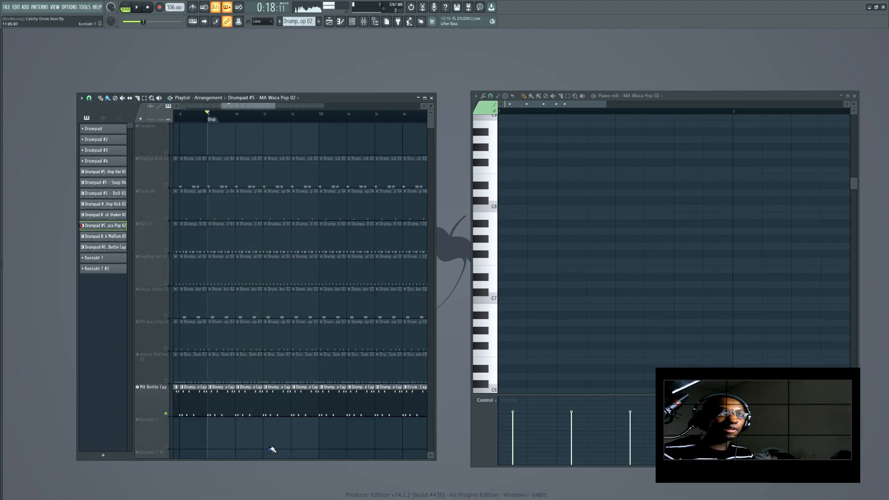
Solo Attack Shaker 02, unmute HipHop Hat 02 and Snap 04 with it, and play the combination twice
{"action": "left_click", "coordinate": [169, 317]}
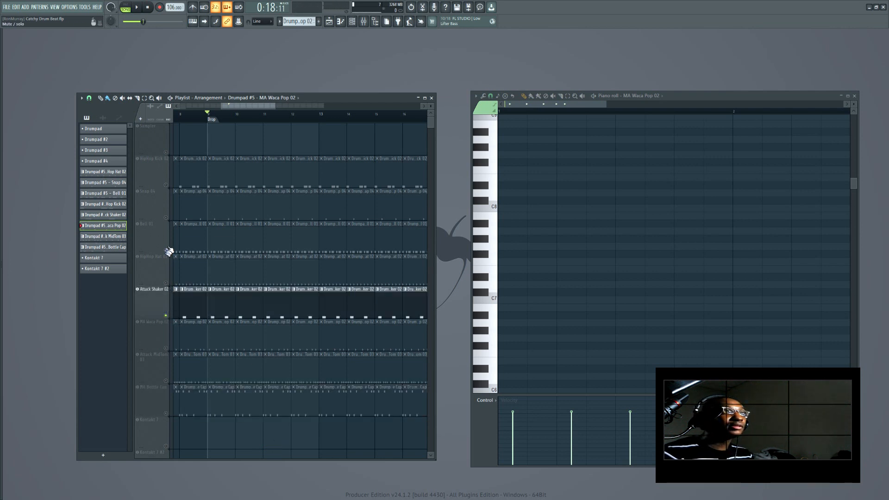
{"action": "left_click", "coordinate": [167, 284]}
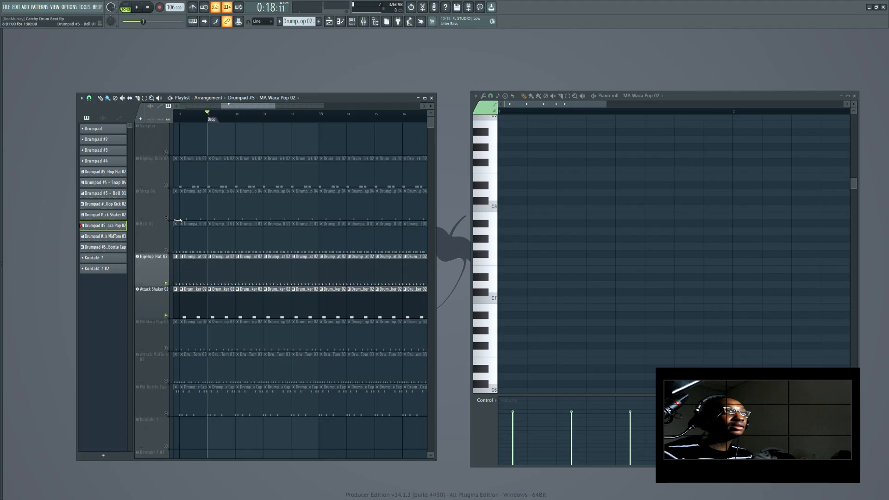
{"action": "left_click", "coordinate": [167, 218]}
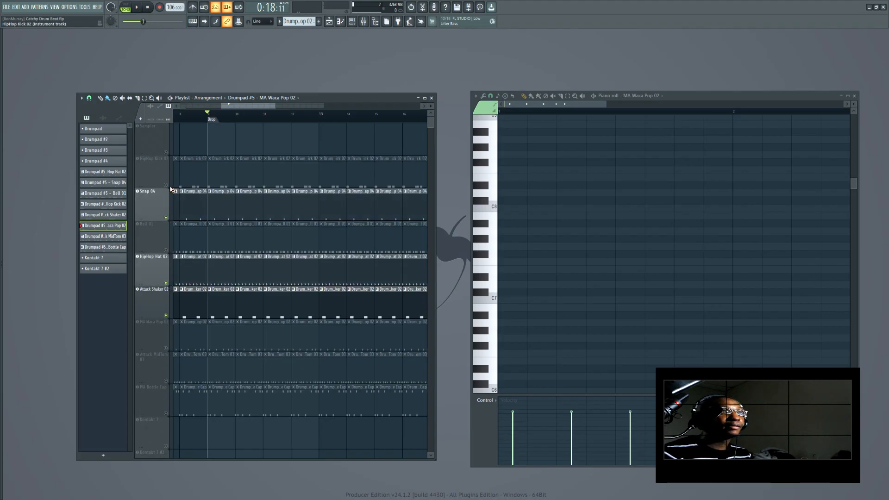
{"action": "key", "text": "space"}
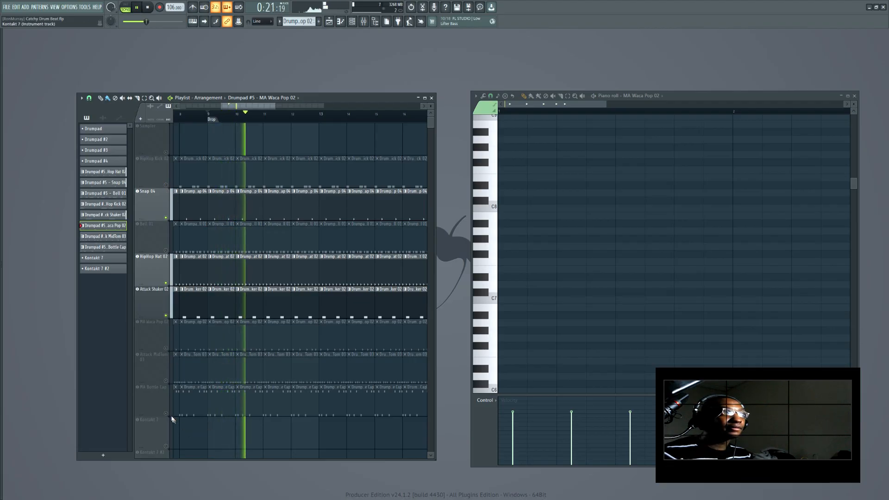
{"action": "key", "text": "space"}
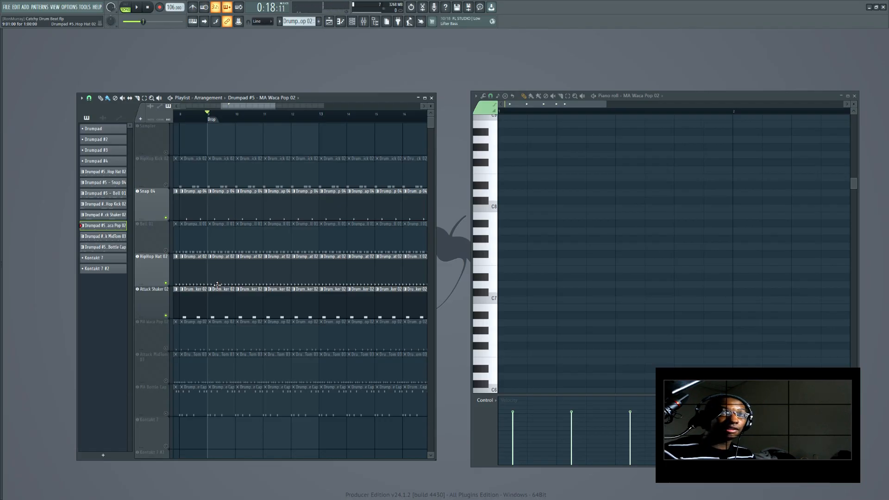
{"action": "key", "text": "space"}
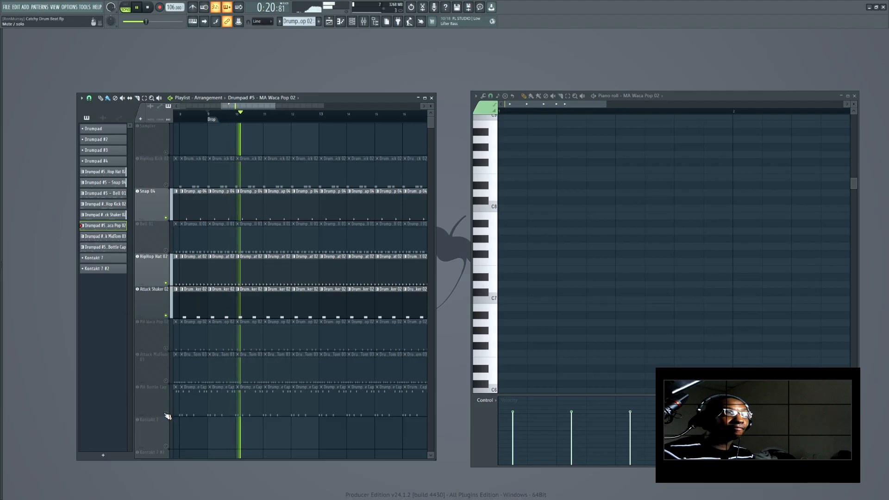
{"action": "key", "text": "space"}
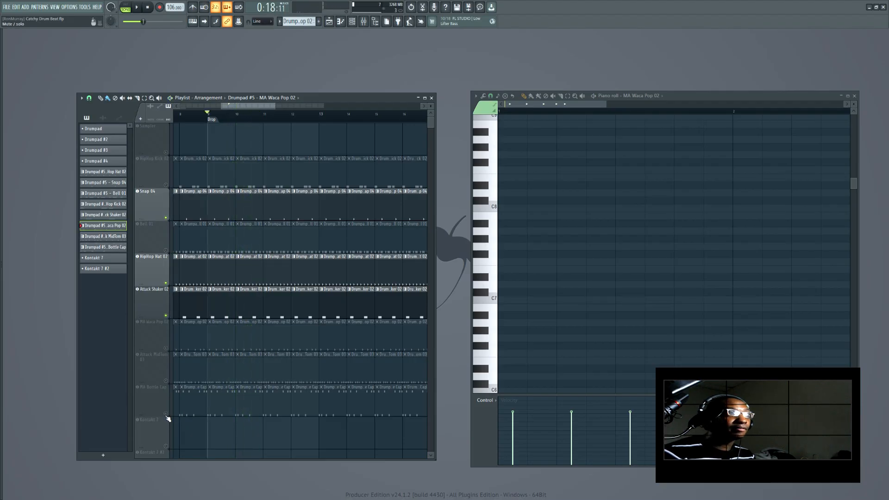
Audition MA Bottle Cap soloed again, then unsolo it so all drum tracks play together
{"action": "right_click", "coordinate": [166, 415]}
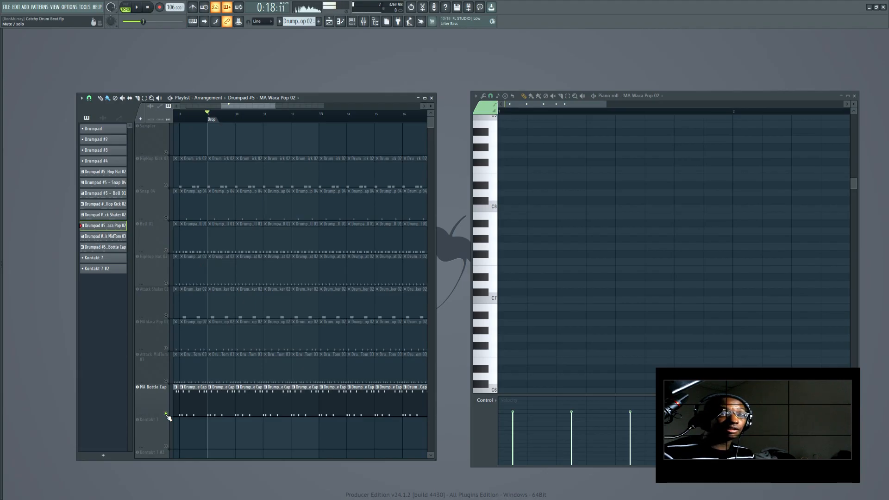
{"action": "key", "text": "space"}
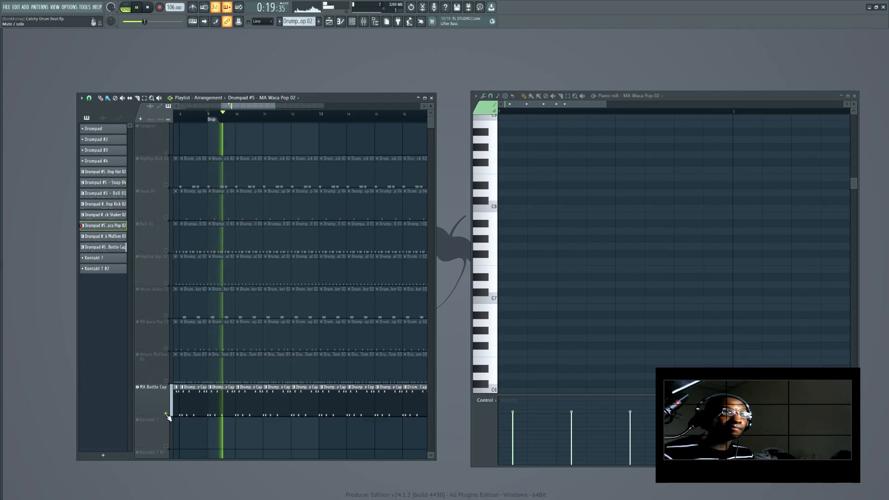
{"action": "right_click", "coordinate": [167, 415]}
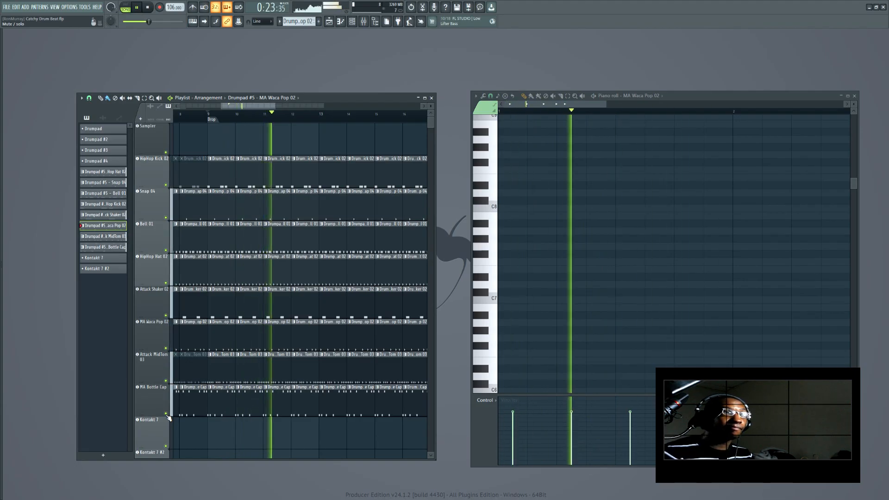
{"action": "key", "text": "space"}
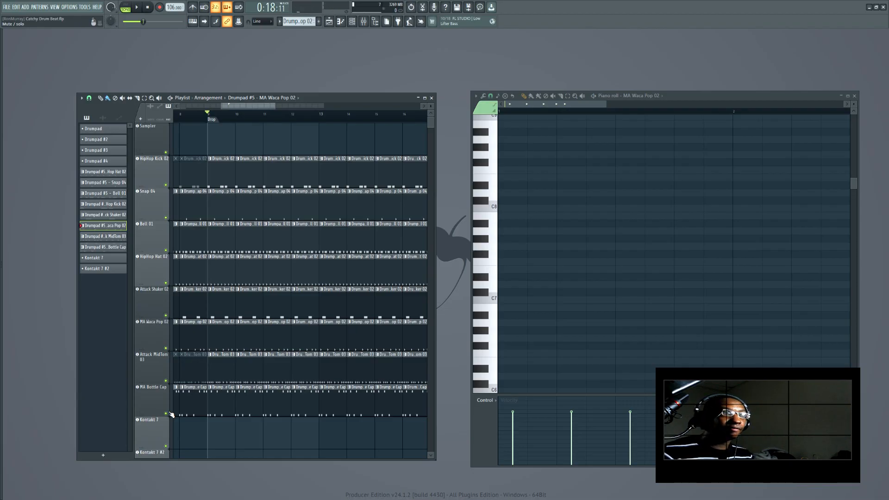
Open the mixer, select the Drum Bus track and open its Fruity Parametric EQ 2 plugin
{"action": "key", "text": "F9"}
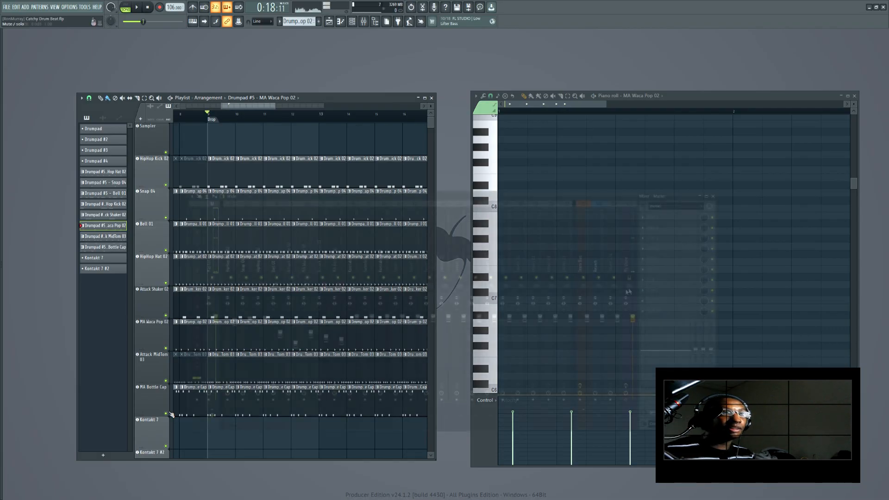
{"action": "left_click", "coordinate": [591, 256]}
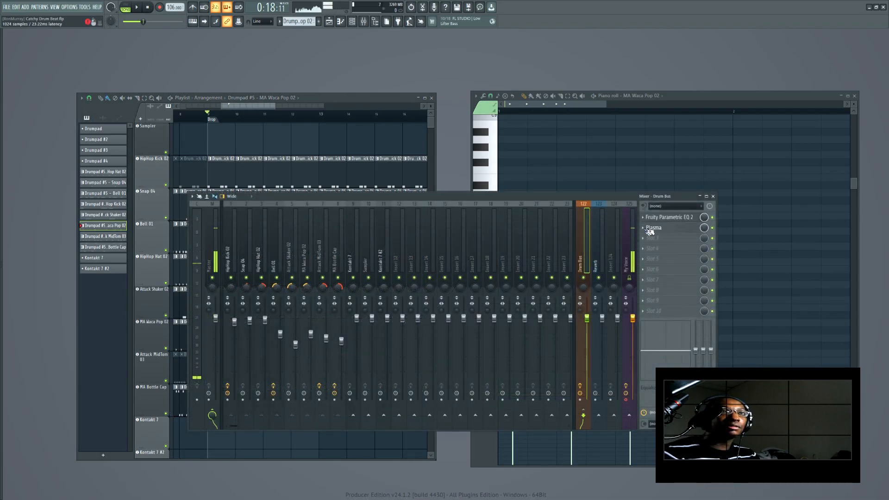
{"action": "left_click", "coordinate": [677, 217]}
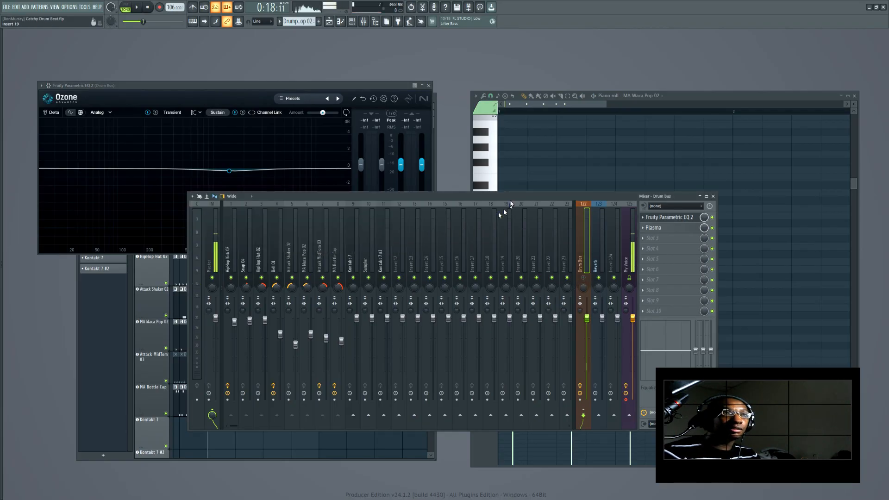
{"action": "left_click_drag", "start_coordinate": [511, 202], "coordinate": [618, 238]}
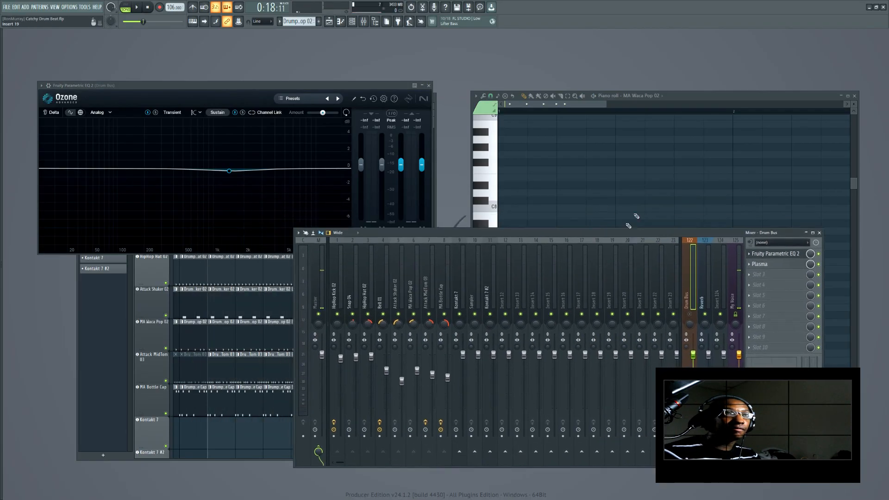
Close the piano roll and channel rack, move the Drum Bus EQ window beside the playlist and reopen the mixer
{"action": "left_click", "coordinate": [854, 95]}
{"action": "left_click", "coordinate": [819, 234]}
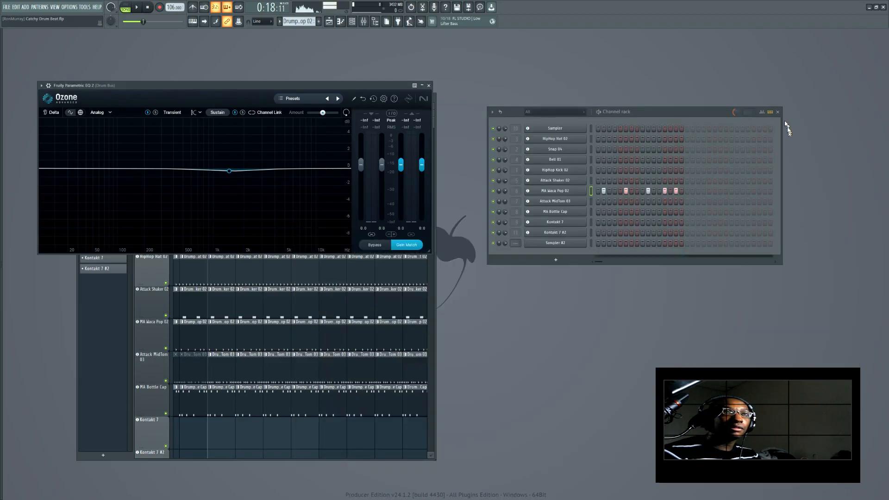
{"action": "left_click", "coordinate": [778, 112]}
{"action": "left_click_drag", "start_coordinate": [160, 88], "coordinate": [501, 138]}
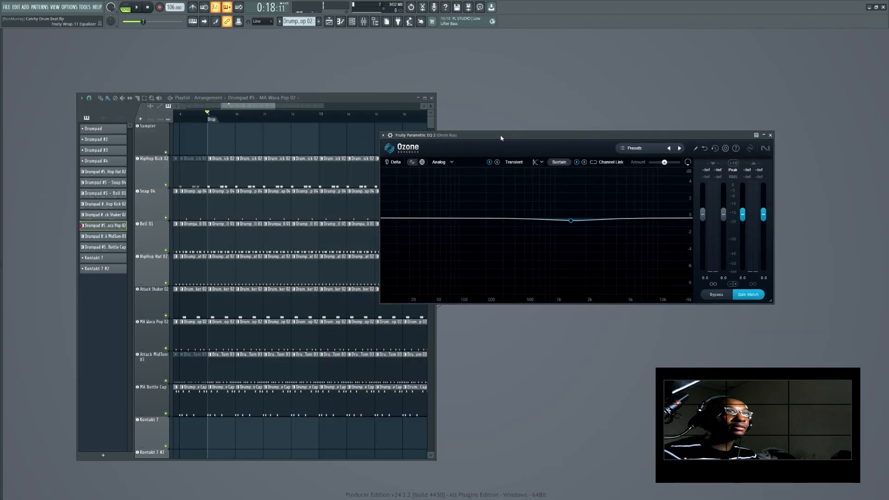
{"action": "left_click", "coordinate": [364, 21]}
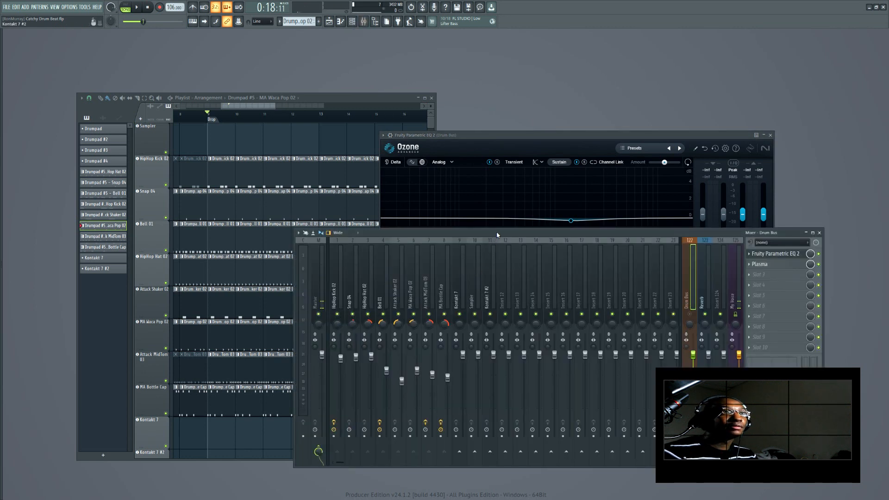
Resize and rearrange the mixer and the Drum Bus EQ window so both sit beside the playlist
{"action": "left_click_drag", "start_coordinate": [824, 276], "coordinate": [641, 275]}
{"action": "left_click_drag", "start_coordinate": [405, 231], "coordinate": [246, 213]}
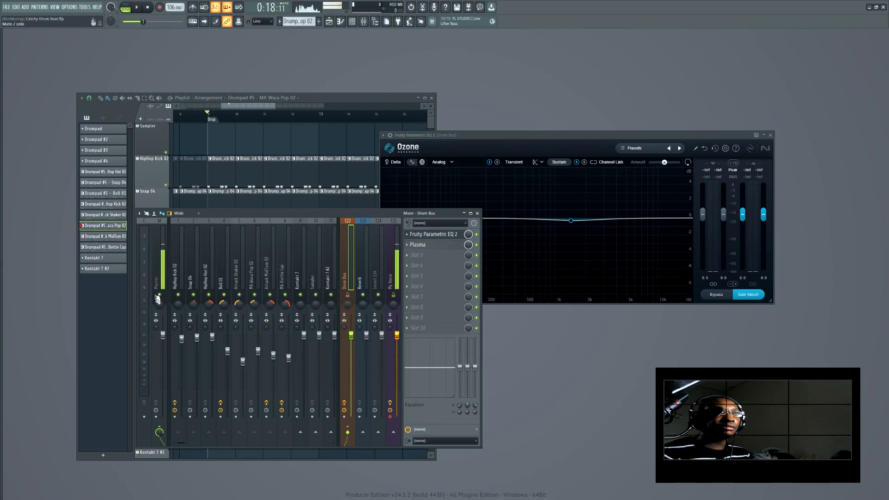
{"action": "left_click", "coordinate": [179, 253]}
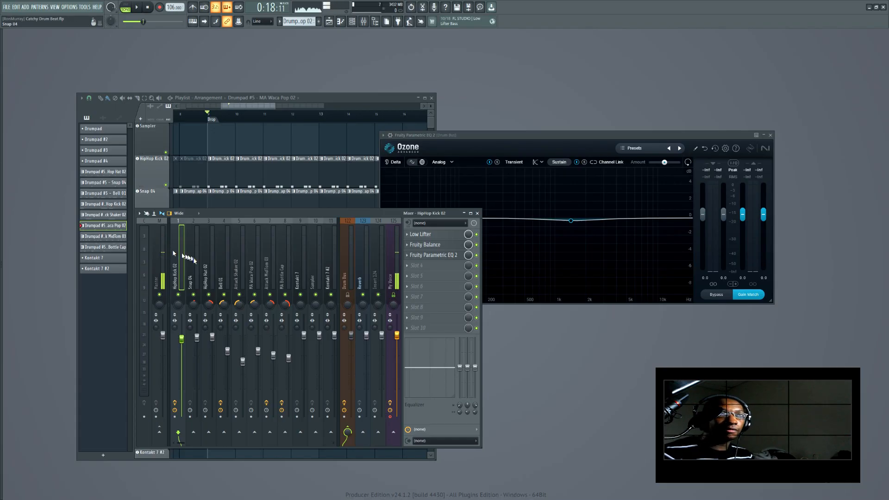
{"action": "left_click_drag", "start_coordinate": [278, 252], "coordinate": [263, 255]}
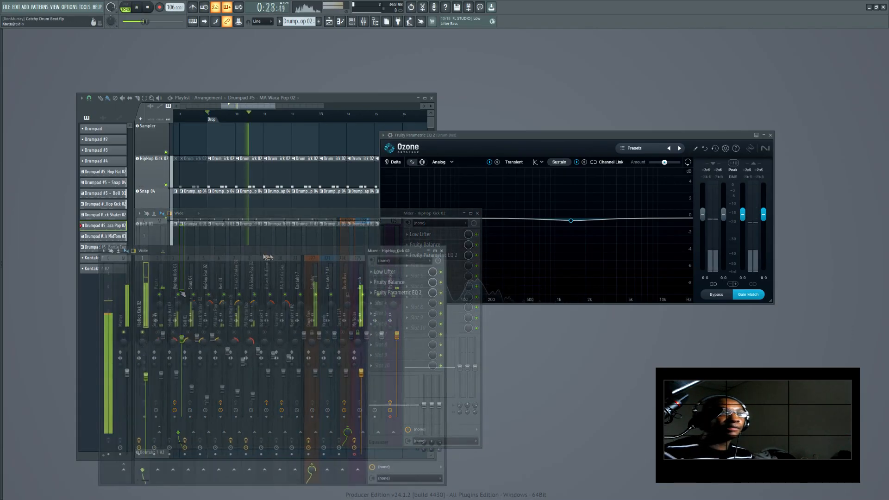
{"action": "left_click_drag", "start_coordinate": [264, 255], "coordinate": [256, 240]}
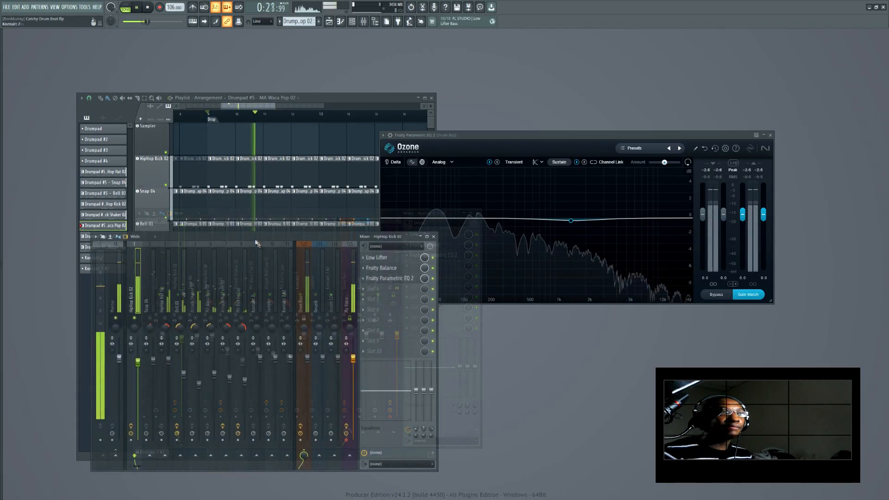
{"action": "left_click_drag", "start_coordinate": [519, 136], "coordinate": [548, 116]}
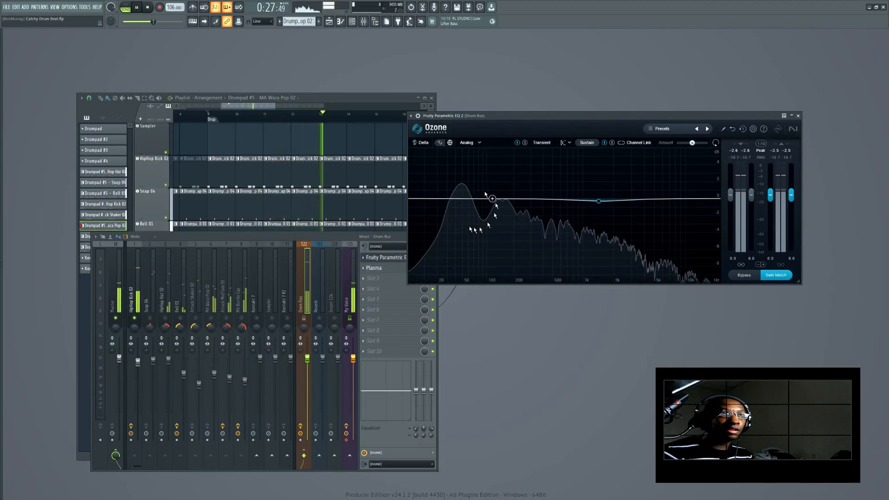
Solo Snap 04 and HipHop Hat 02, add Bell 01 and Attack Shaker 02, and restart playback to watch the Drum Bus EQ analyzer
{"action": "right_click", "coordinate": [150, 318]}
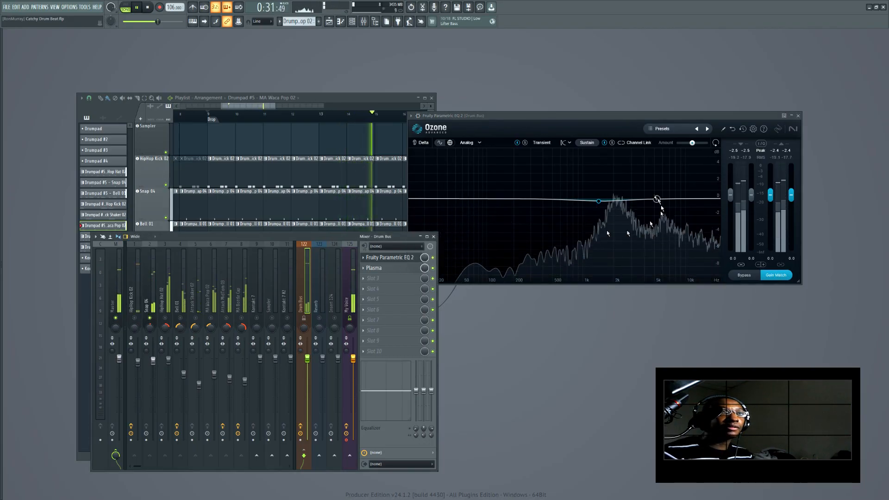
{"action": "right_click", "coordinate": [164, 318]}
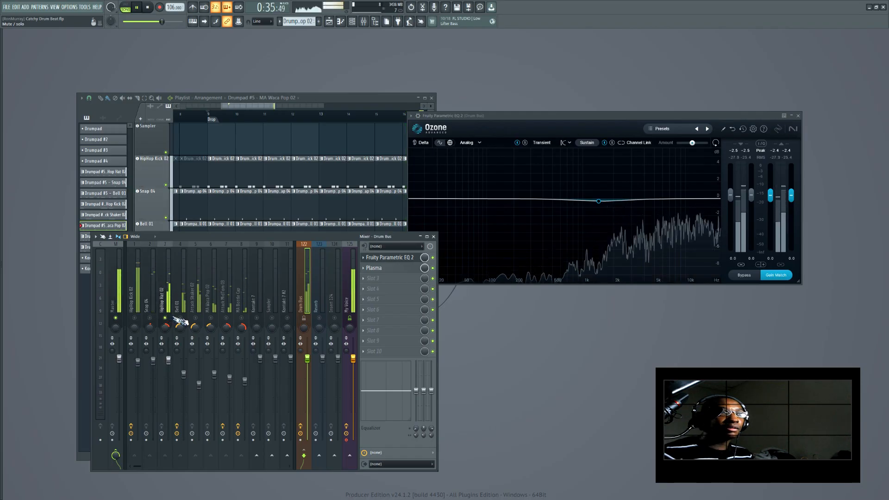
{"action": "left_click", "coordinate": [181, 318]}
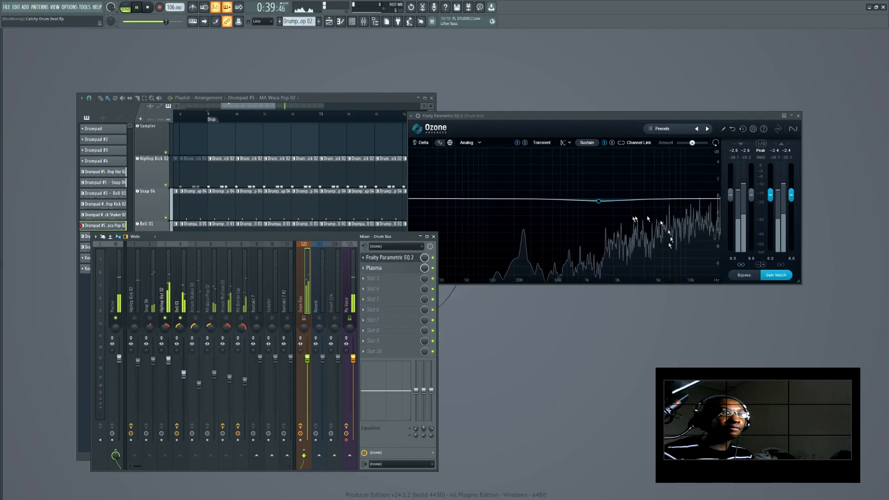
{"action": "left_click", "coordinate": [197, 319]}
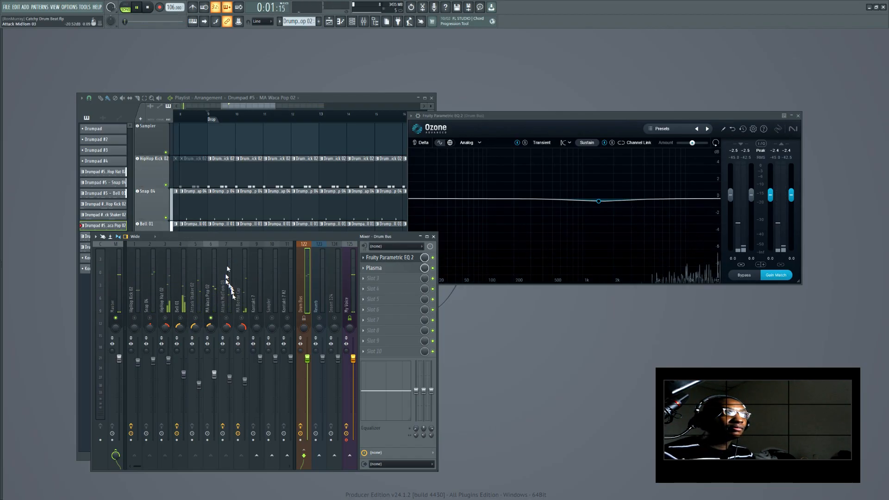
{"action": "key", "text": "space"}
{"action": "key", "text": "space"}
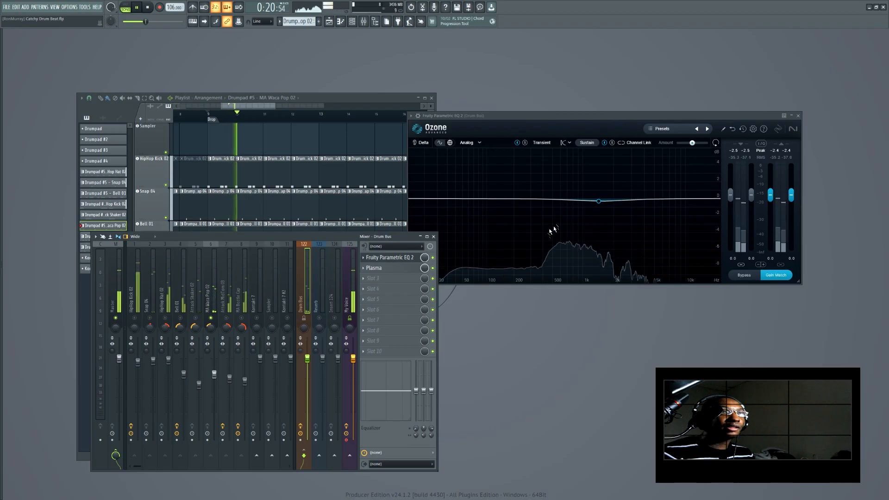
Toggle Snap 04, MA Bottle Cap and Attack MidTom 03 in the mixer while listening, then stop playback
{"action": "left_click", "coordinate": [149, 318]}
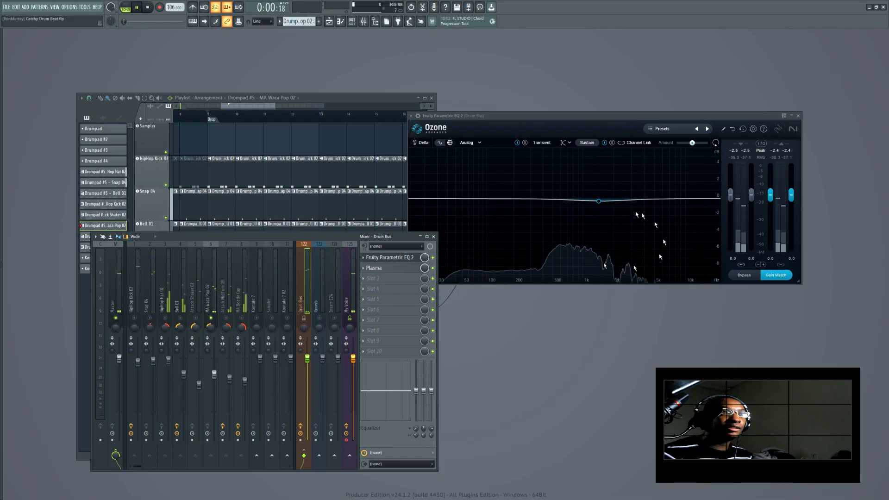
{"action": "key", "text": "alt+KP_Multiply"}
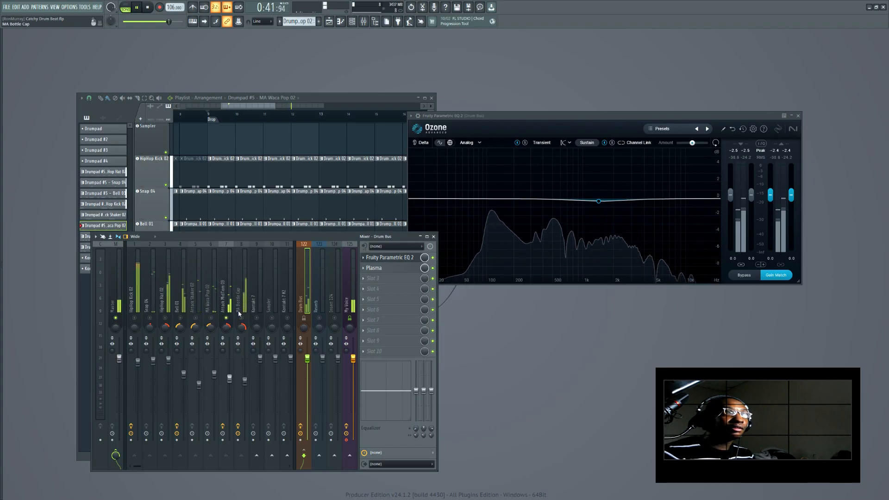
{"action": "left_click", "coordinate": [242, 318]}
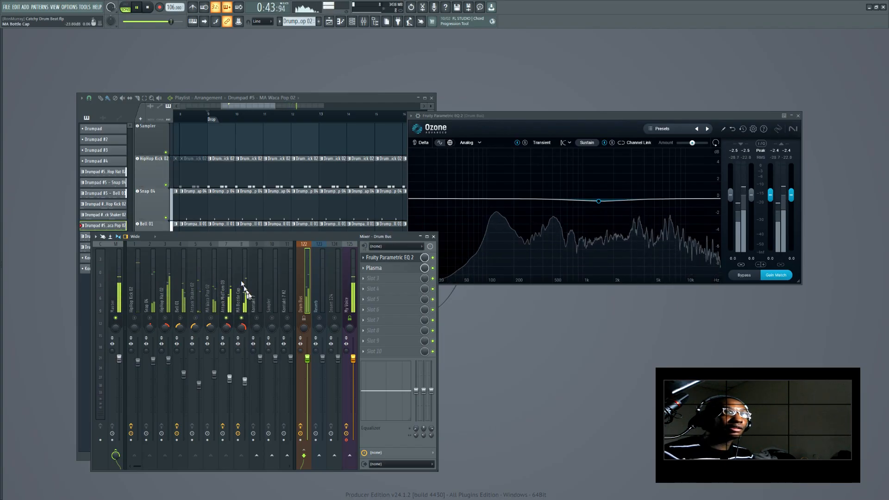
{"action": "left_click", "coordinate": [226, 319]}
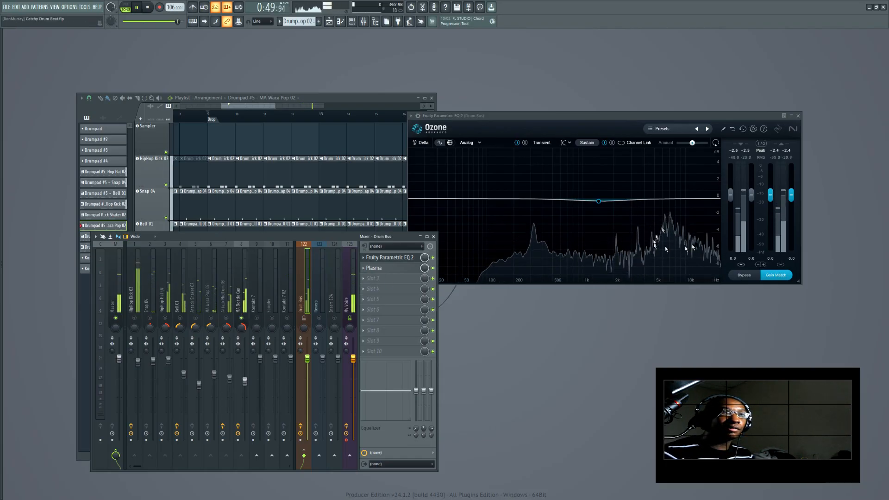
{"action": "key", "text": "space"}
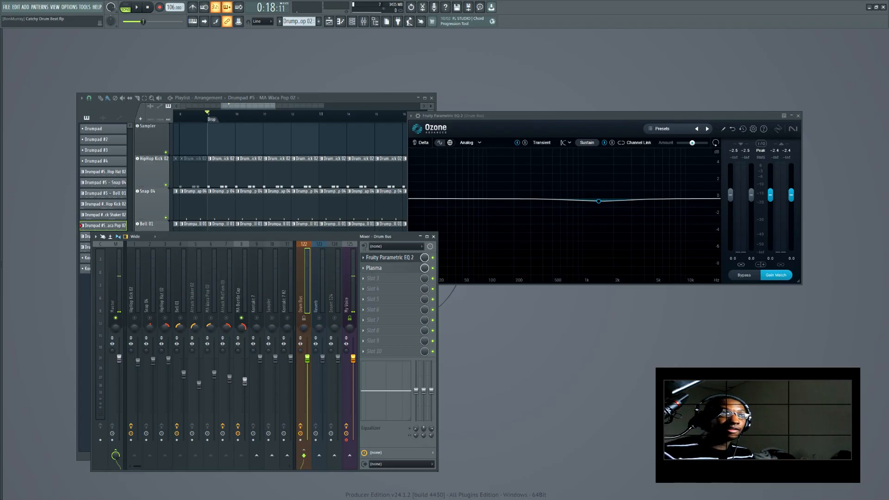
Open the Attack Shaker 02, HipHop Hat 02 and MA Bottle Cap clips in the piano roll to inspect their notes
{"action": "left_click", "coordinate": [265, 137]}
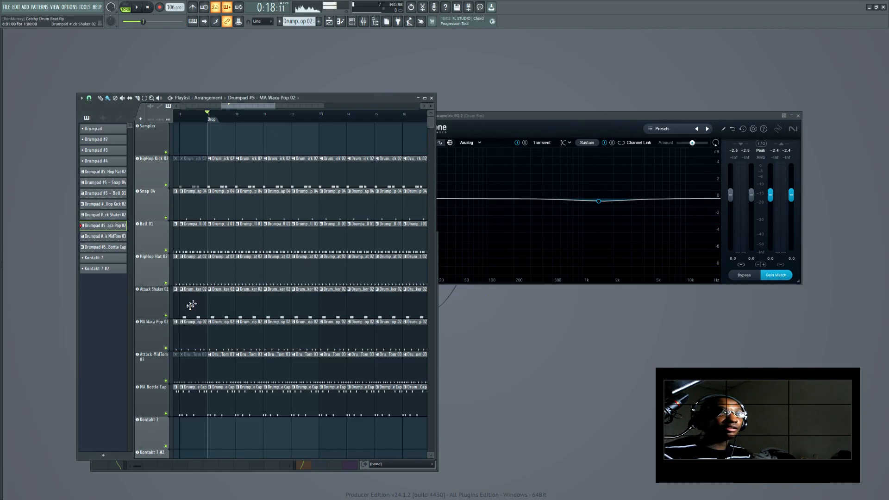
{"action": "double_click", "coordinate": [221, 301]}
{"action": "scroll", "coordinate": [675, 284], "scroll_direction": "up", "scroll_amount": 2}
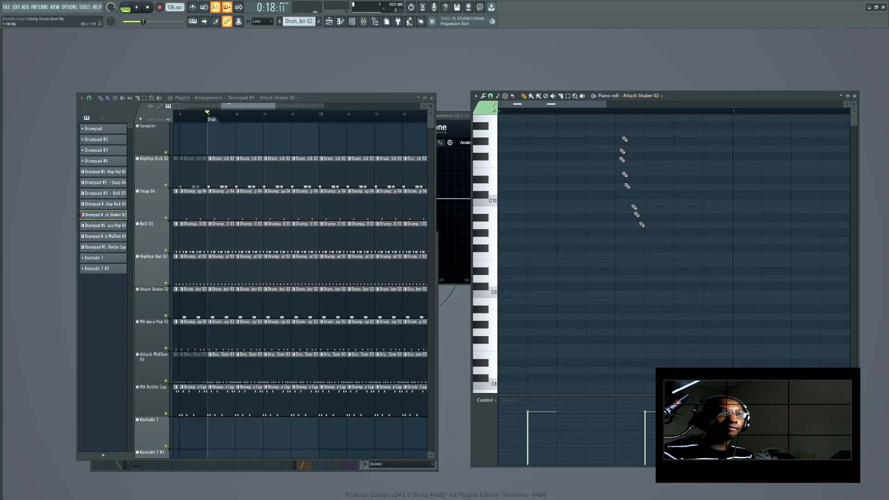
{"action": "scroll", "coordinate": [657, 250], "scroll_direction": "down", "scroll_amount": 5}
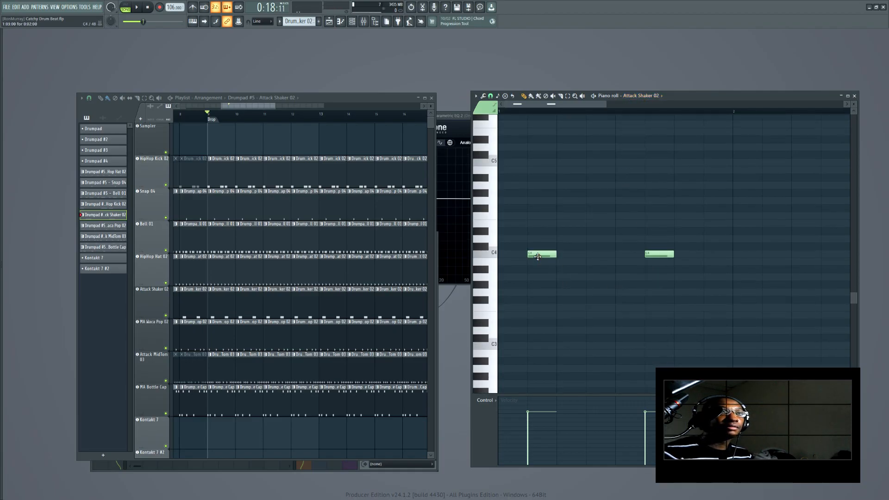
{"action": "left_click", "coordinate": [357, 275]}
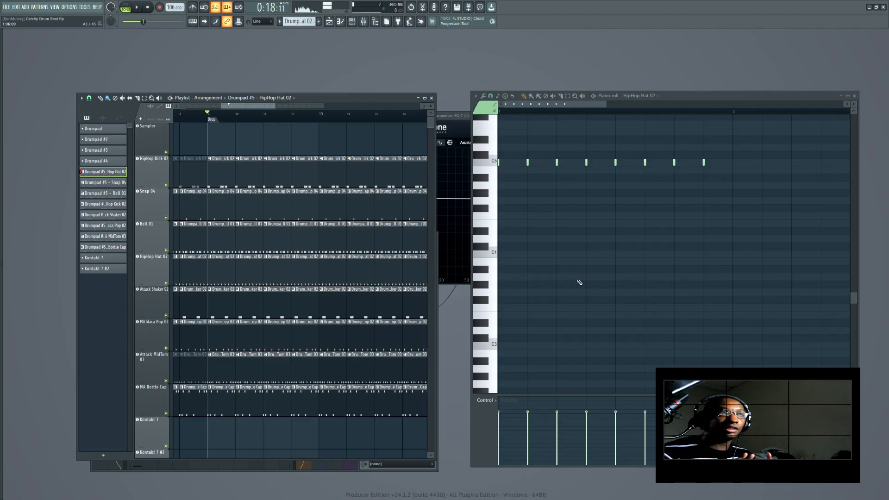
{"action": "left_click", "coordinate": [213, 401]}
{"action": "scroll", "coordinate": [564, 253], "scroll_direction": "up", "scroll_amount": 5}
{"action": "scroll", "coordinate": [583, 301], "scroll_direction": "up", "scroll_amount": 1}
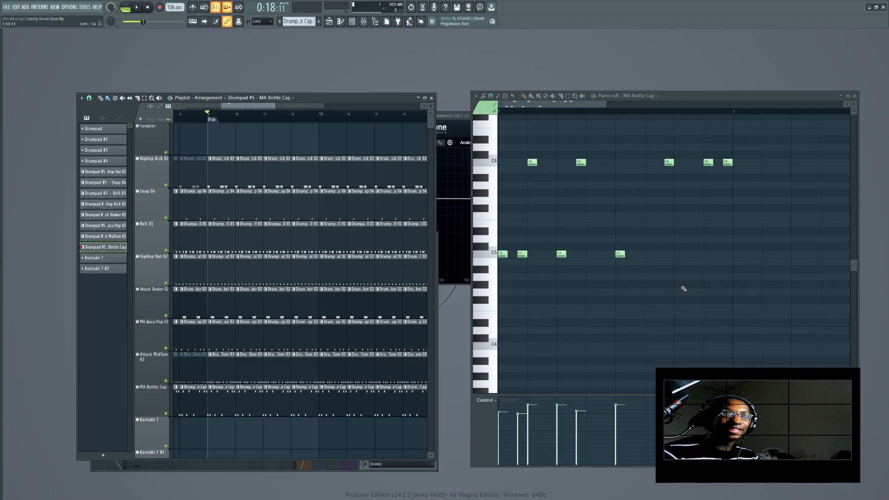
Reopen the mixer and the Drum Bus Fruity Parametric EQ 2, and unsolo so all drum tracks play
{"action": "left_click", "coordinate": [364, 21]}
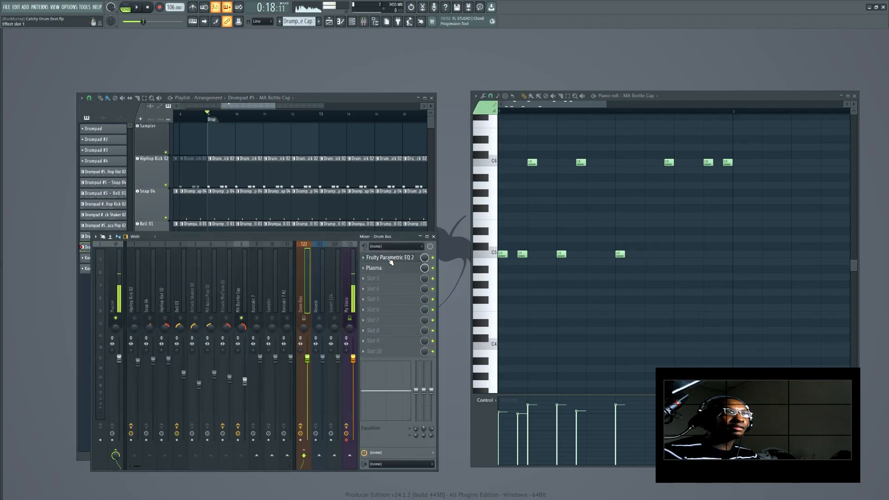
{"action": "left_click", "coordinate": [389, 257]}
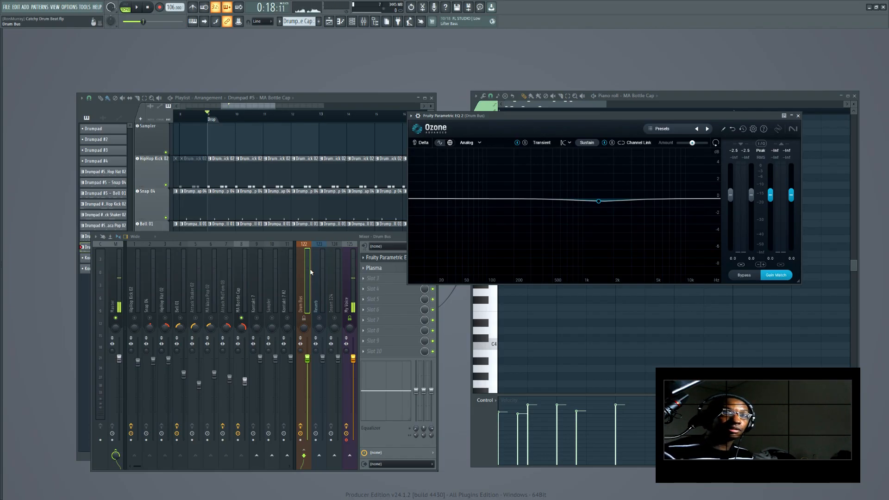
{"action": "left_click", "coordinate": [307, 319]}
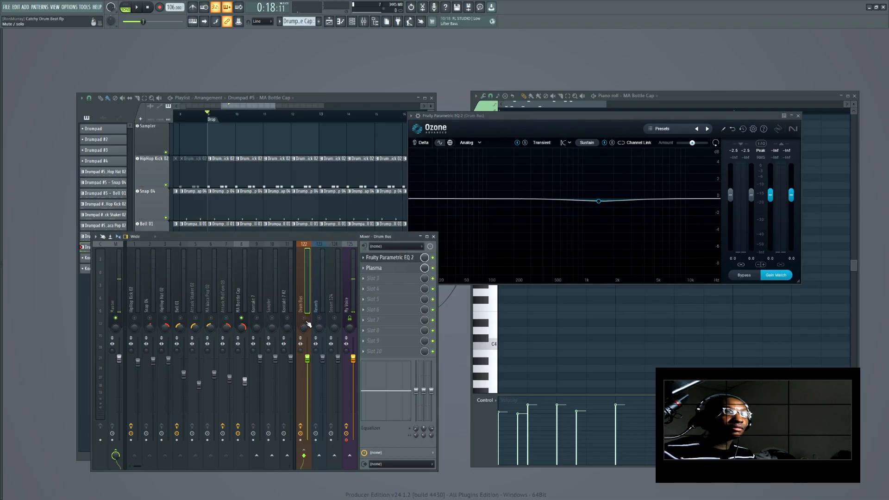
{"action": "right_click", "coordinate": [241, 317]}
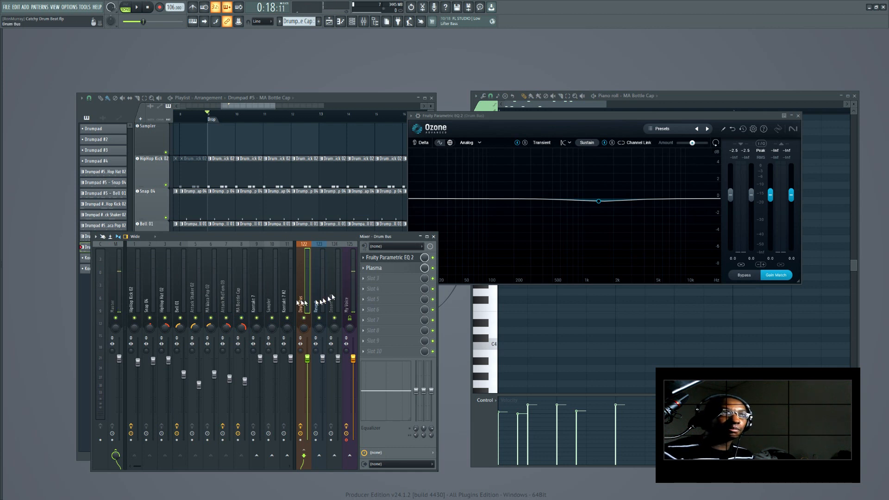
Play the full beat through the Drum Bus EQ and stop it
{"action": "left_click", "coordinate": [148, 8]}
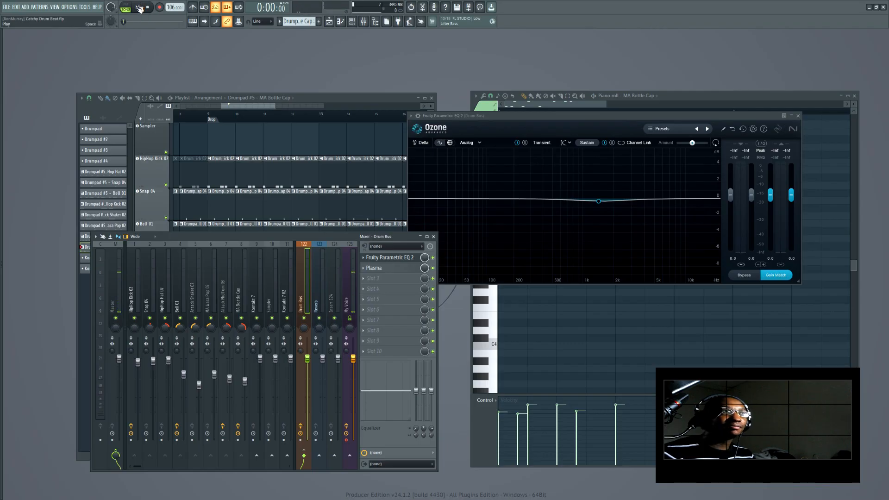
{"action": "left_click", "coordinate": [138, 8]}
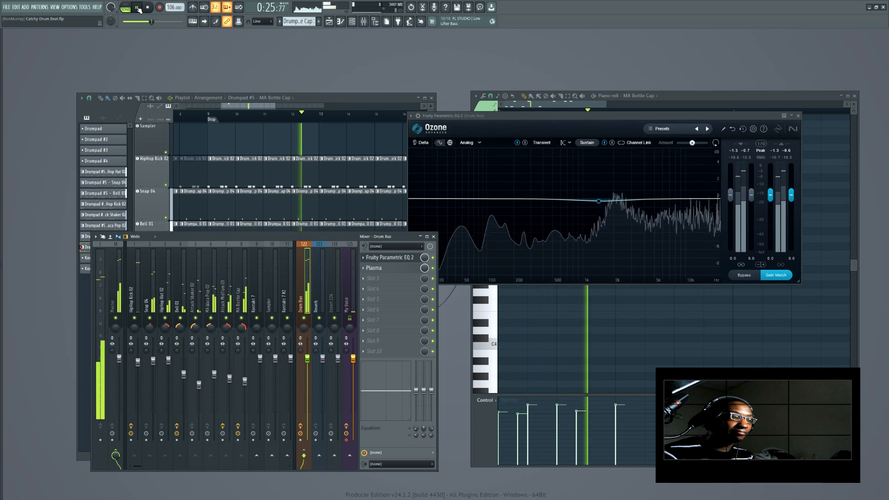
{"action": "left_click", "coordinate": [138, 9]}
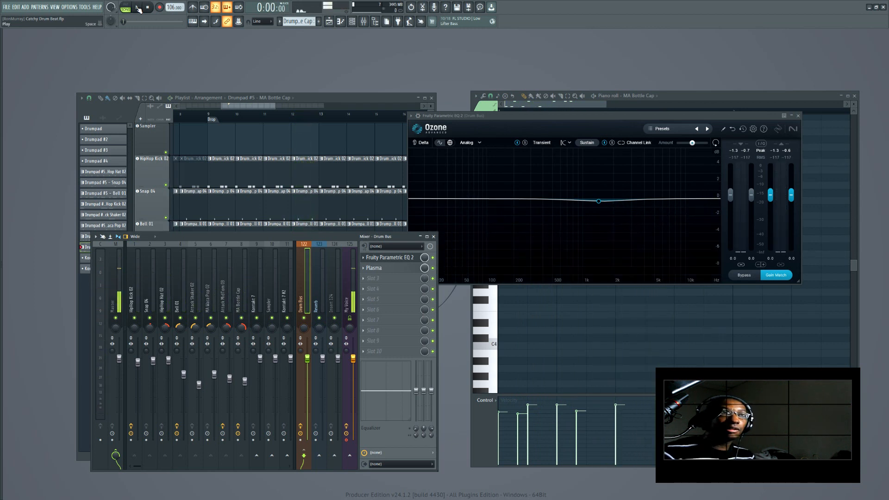